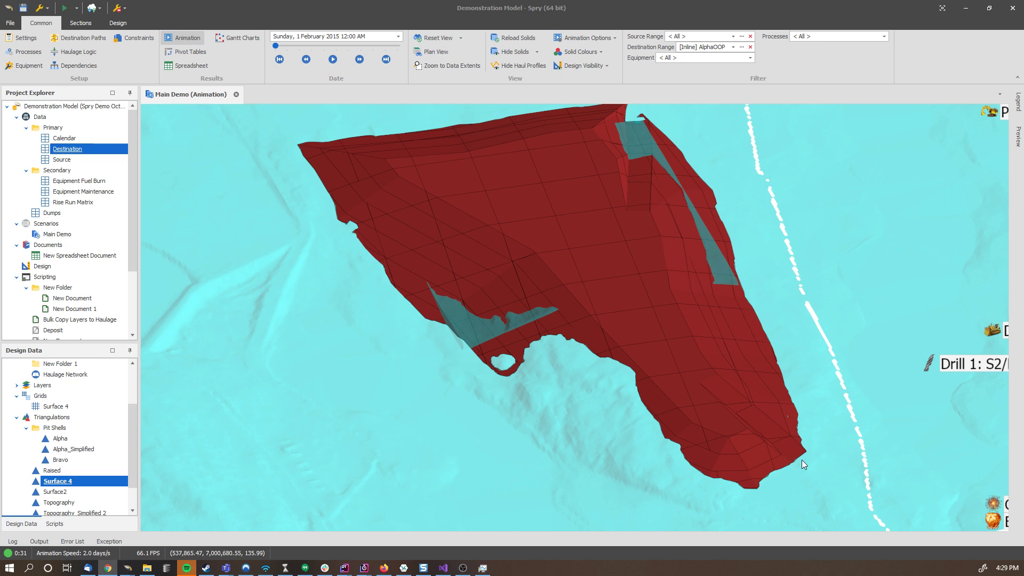
# - Inspect the red AlphaOOP dump solids from several angles where they meet the topography surface
pyautogui.moveTo(600, 374); pyautogui.dragTo(617, 253)
pyautogui.scroll(5, 555, 314)
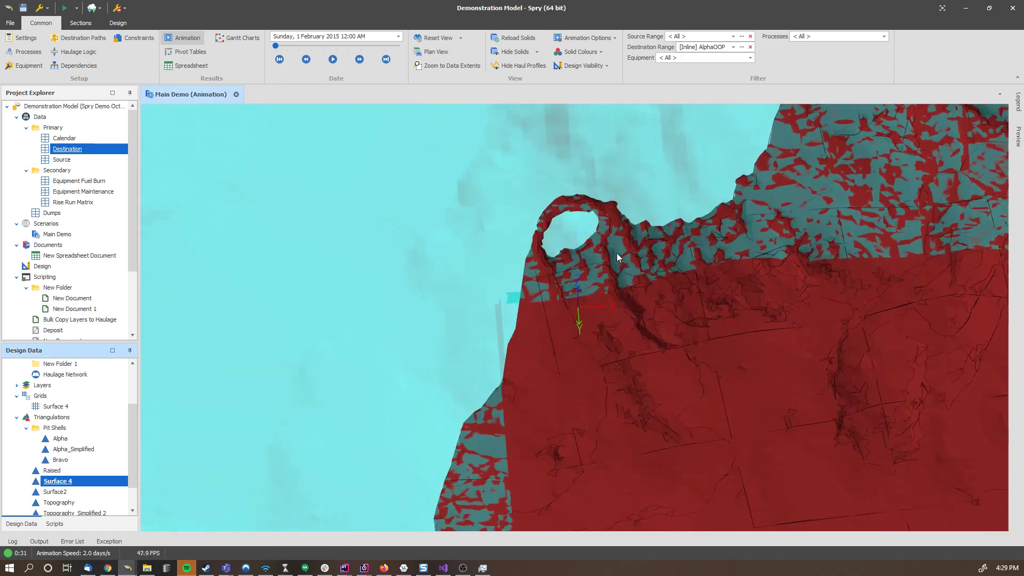
pyautogui.moveTo(617, 253); pyautogui.dragTo(478, 200, button='right')
pyautogui.moveTo(478, 199); pyautogui.dragTo(575, 280)
pyautogui.rightClick(593, 261)
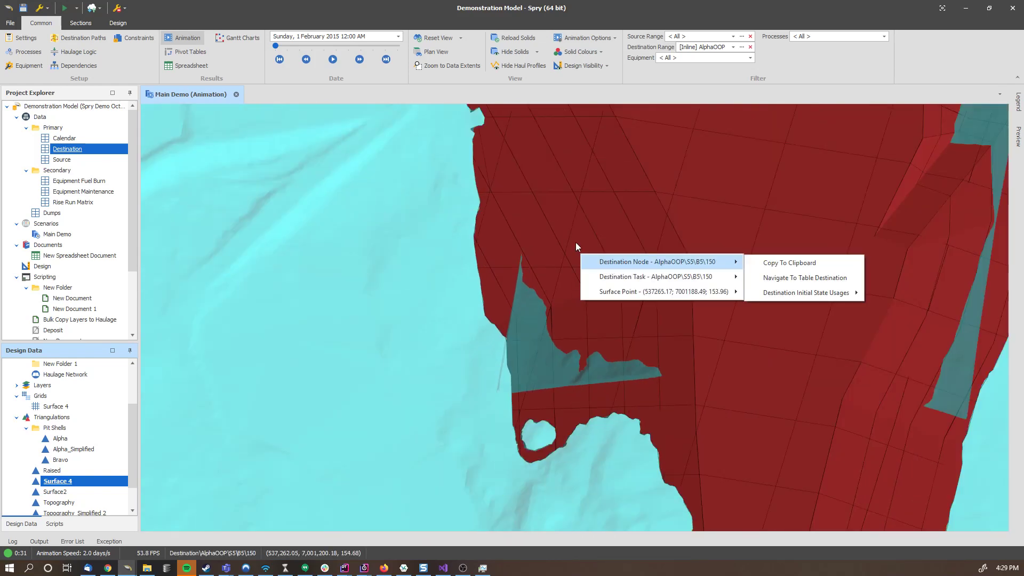
pyautogui.moveTo(575, 242); pyautogui.dragTo(520, 255)
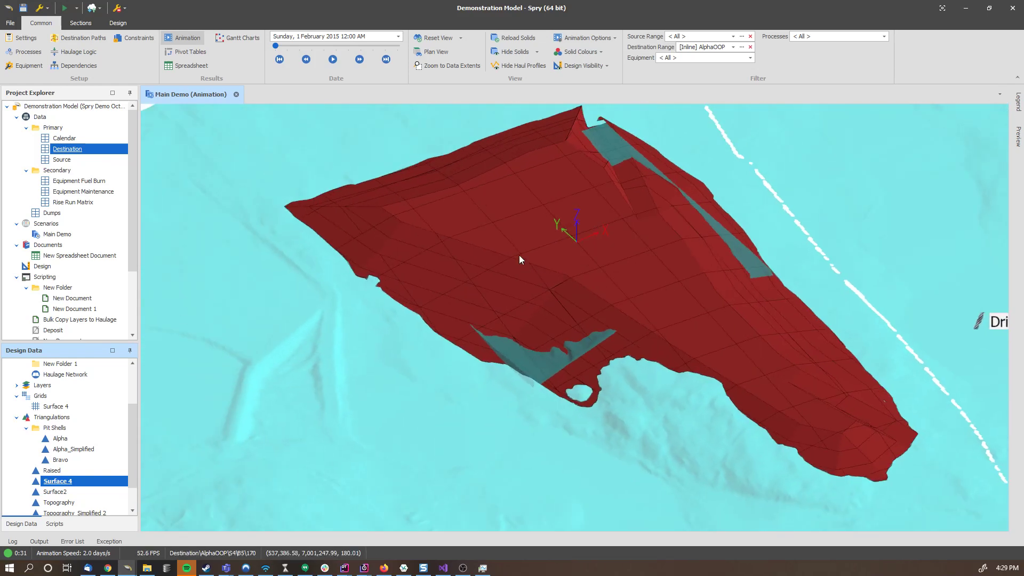
# - Copy the destination node name AlphaOOP\S6\B5\140 from the solid near the pit edge to the clipboard
pyautogui.scroll(2, 521, 332)
pyautogui.moveTo(521, 332); pyautogui.dragTo(554, 319)
pyautogui.scroll(5, 555, 319)
pyautogui.rightClick(543, 284)
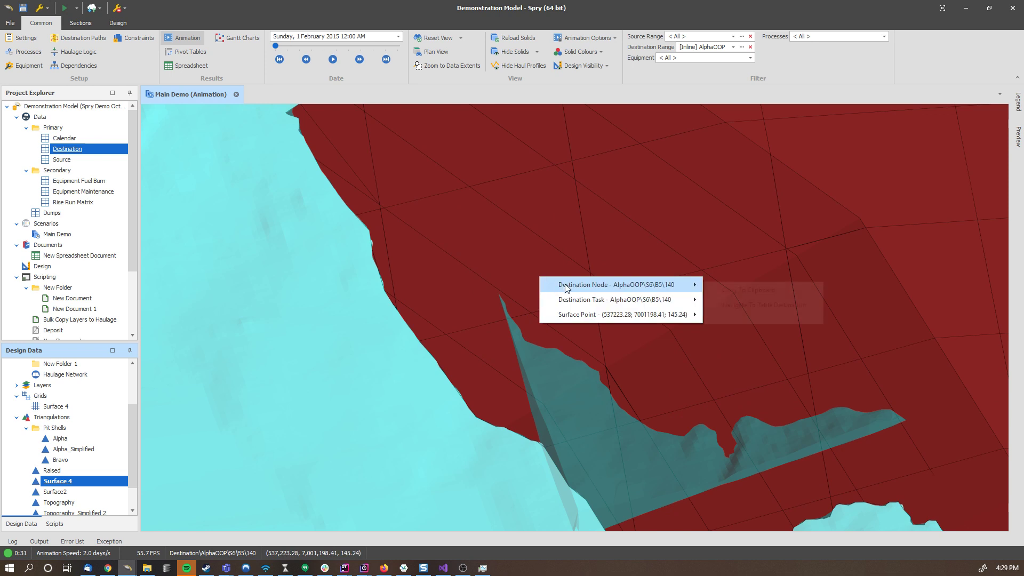
pyautogui.moveTo(667, 283)
pyautogui.click(732, 285)
# - Filter the animation with the inline destination range AlphaOOP\*\*\140, using wildcards in place of S6 and B5
pyautogui.click(702, 38)
pyautogui.click(703, 39)
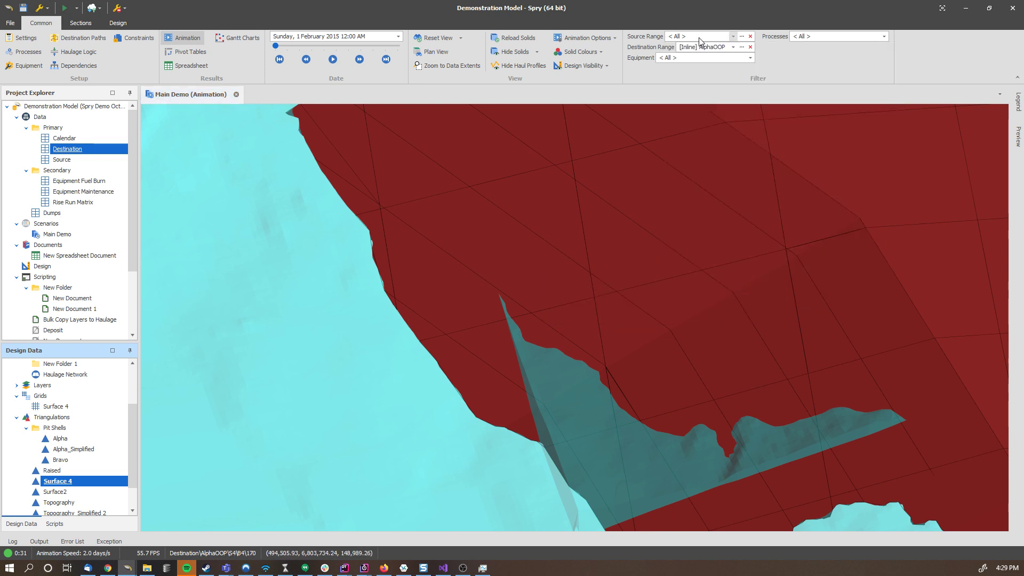
pyautogui.click(704, 47)
pyautogui.moveTo(765, 76); pyautogui.dragTo(662, 78)
pyautogui.write('AlphaOOP\\S6\\B5\\140')
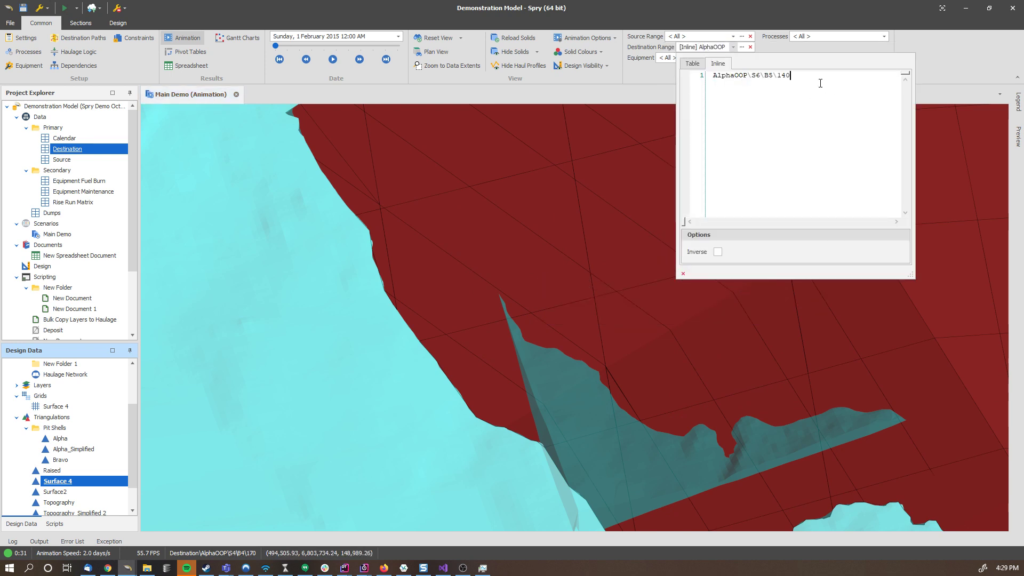
pyautogui.doubleClick(769, 76)
pyautogui.write('*')
pyautogui.doubleClick(760, 75)
pyautogui.write('*')
pyautogui.click(568, 284)
# - Examine the filtered 140 level solids and where they lie relative to the topography surface
pyautogui.scroll(-4, 568, 283)
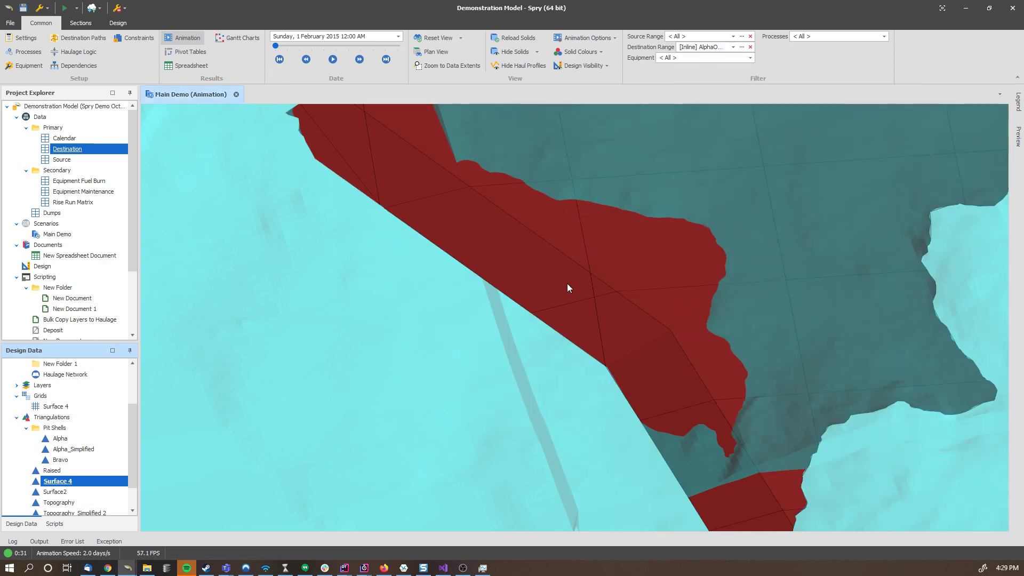
pyautogui.moveTo(568, 283); pyautogui.dragTo(501, 384, button='middle')
pyautogui.scroll(-4, 500, 384)
pyautogui.moveTo(500, 383)
pyautogui.mouseDown(button='right')
pyautogui.moveTo(476, 346)
pyautogui.moveTo(483, 393)
pyautogui.mouseUp(button='right')
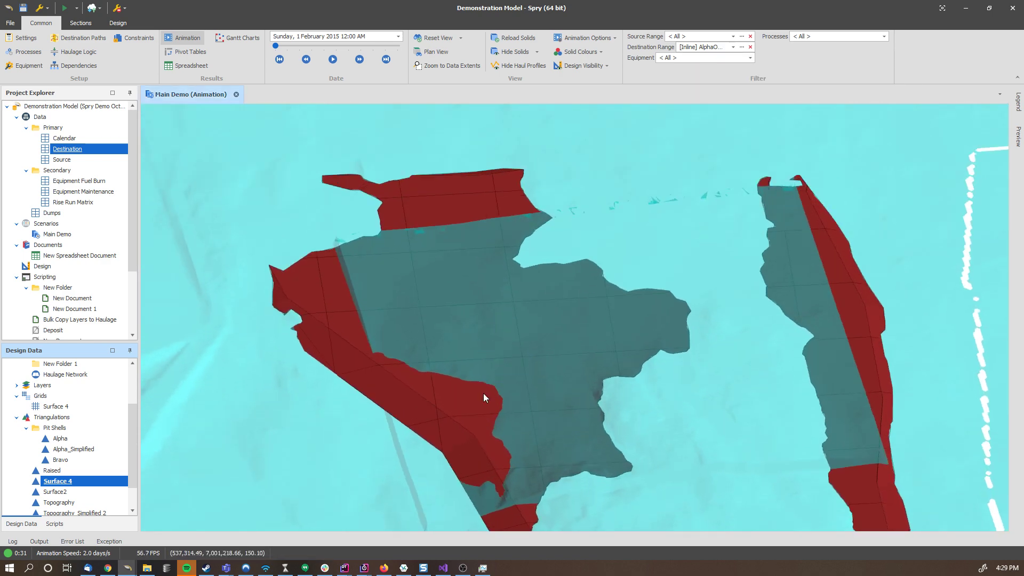
pyautogui.moveTo(484, 393); pyautogui.dragTo(483, 313, button='middle')
pyautogui.moveTo(484, 314); pyautogui.dragTo(546, 367, button='right')
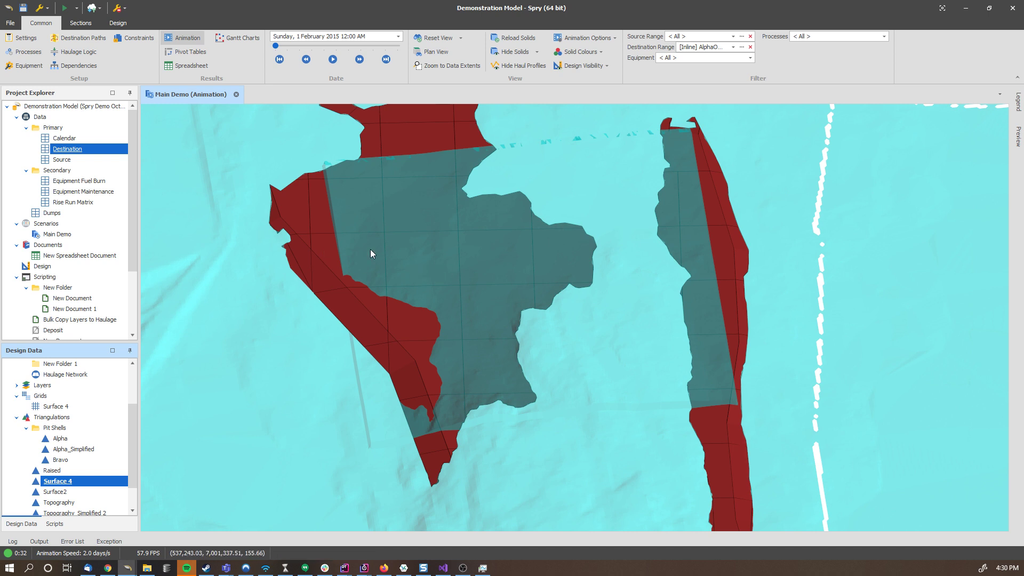
# - Open the field setup of the Destination table and add a folder named Relimited under Schema
pyautogui.rightClick(71, 150)
pyautogui.moveTo(101, 174)
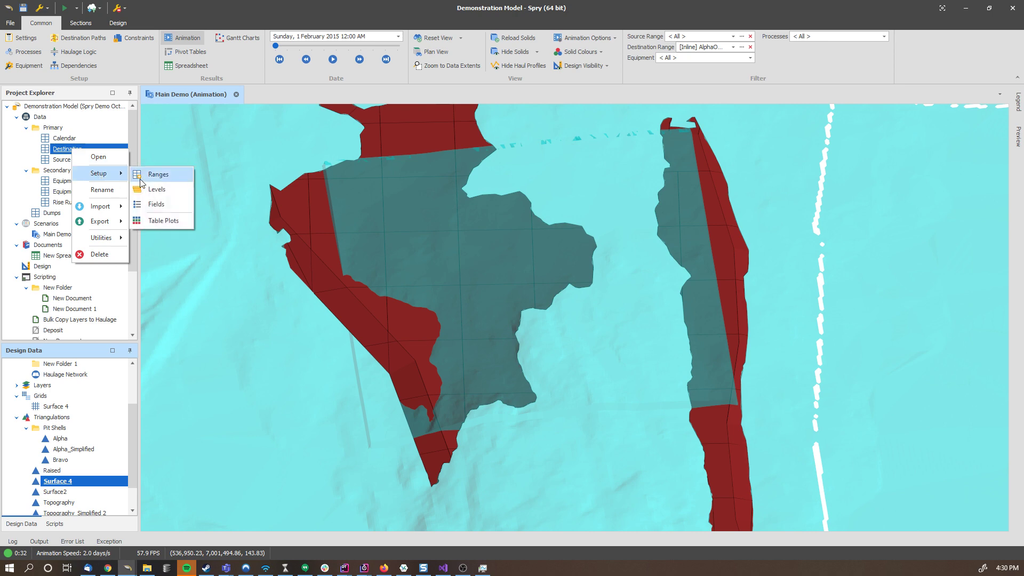
pyautogui.click(155, 205)
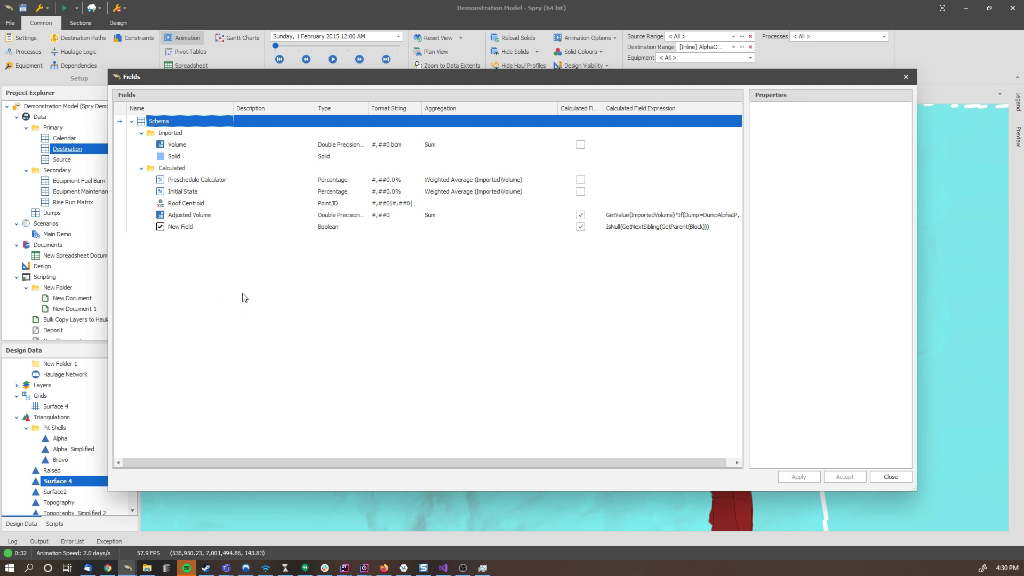
pyautogui.rightClick(154, 120)
pyautogui.moveTo(253, 126)
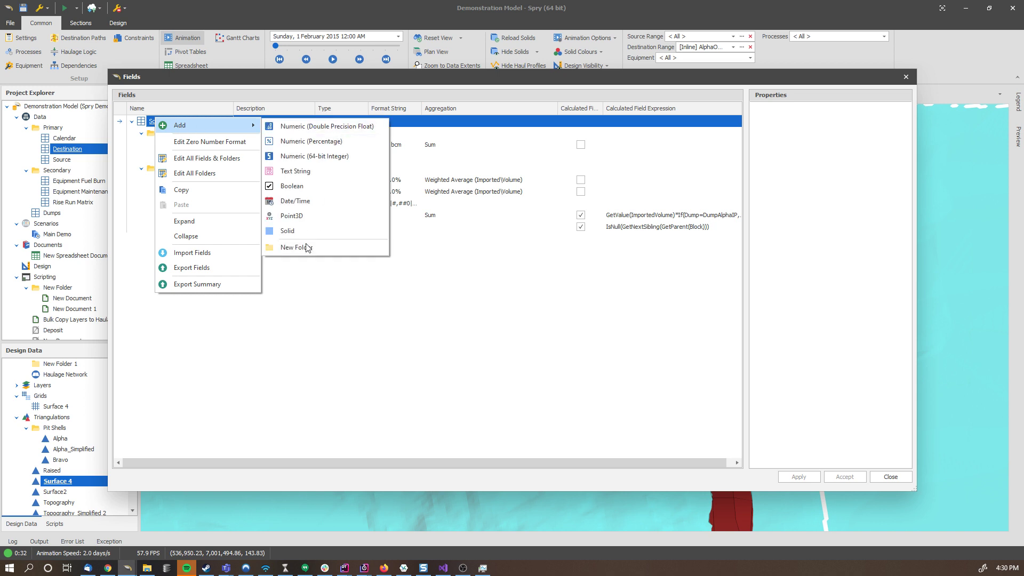
pyautogui.click(297, 249)
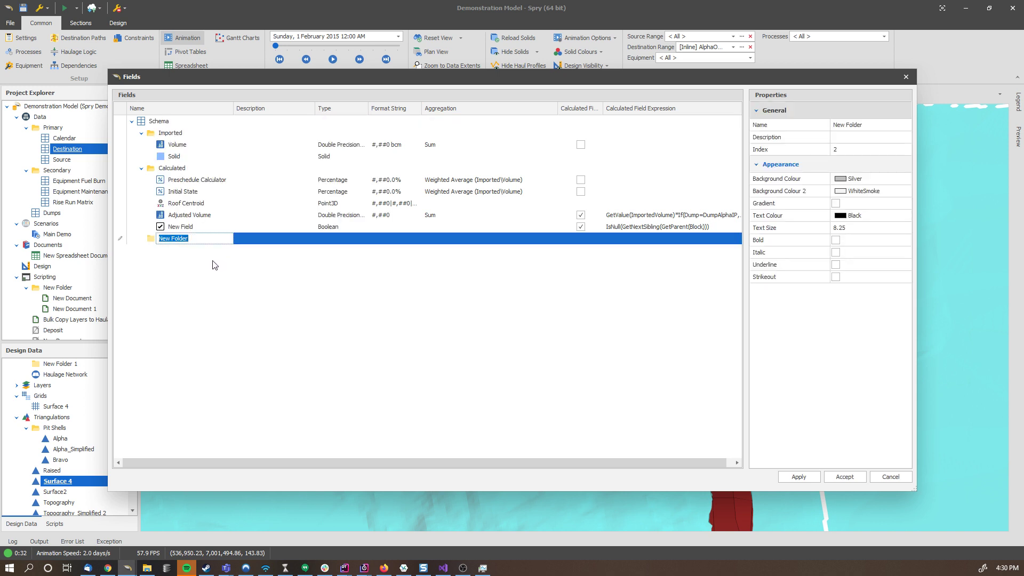
pyautogui.write('Rell')
pyautogui.press('Return')
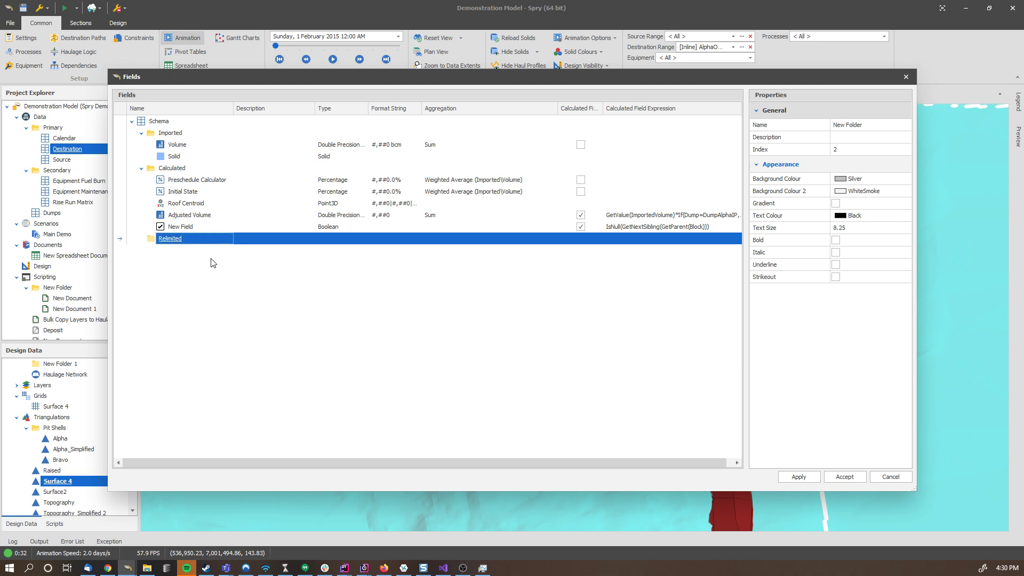
# - Add a double precision numeric field named Volume to the Relimited folder
pyautogui.rightClick(204, 239)
pyautogui.moveTo(259, 247)
pyautogui.click(405, 247)
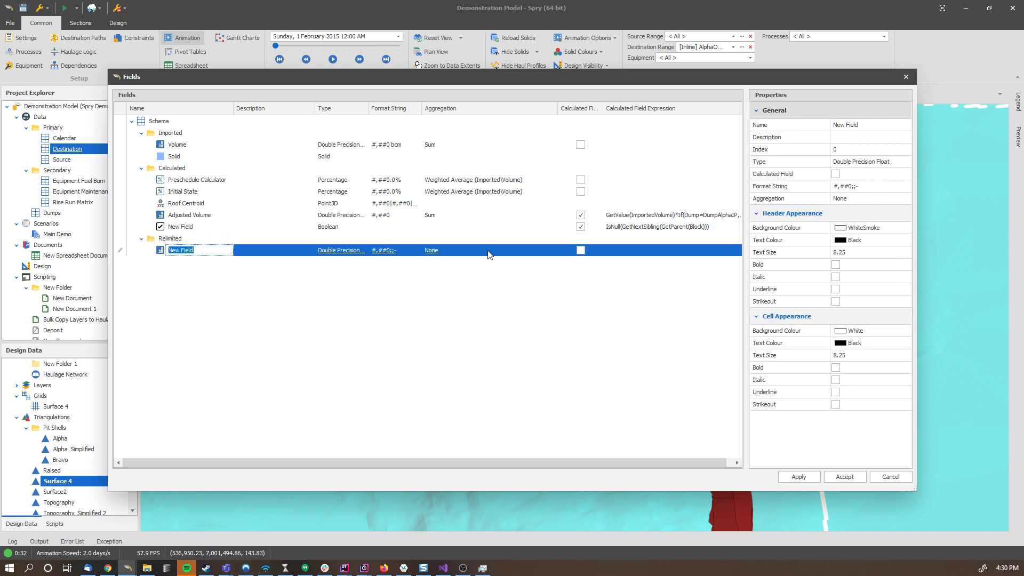
pyautogui.write('Volume')
pyautogui.press('Return')
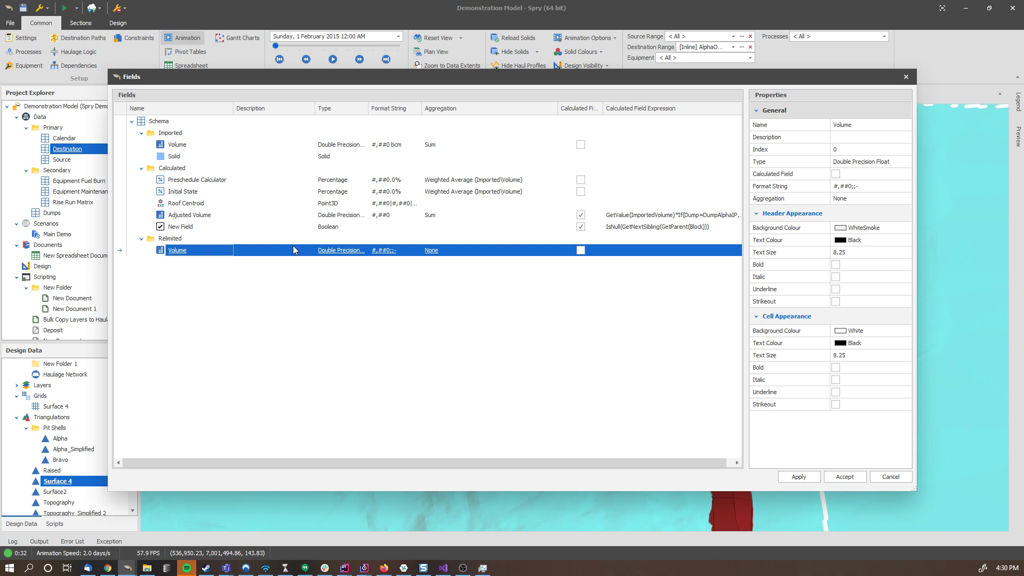
# - Add a double precision numeric field named Percentage Removed to the Relimited folder
pyautogui.rightClick(204, 240)
pyautogui.moveTo(229, 249)
pyautogui.click(394, 248)
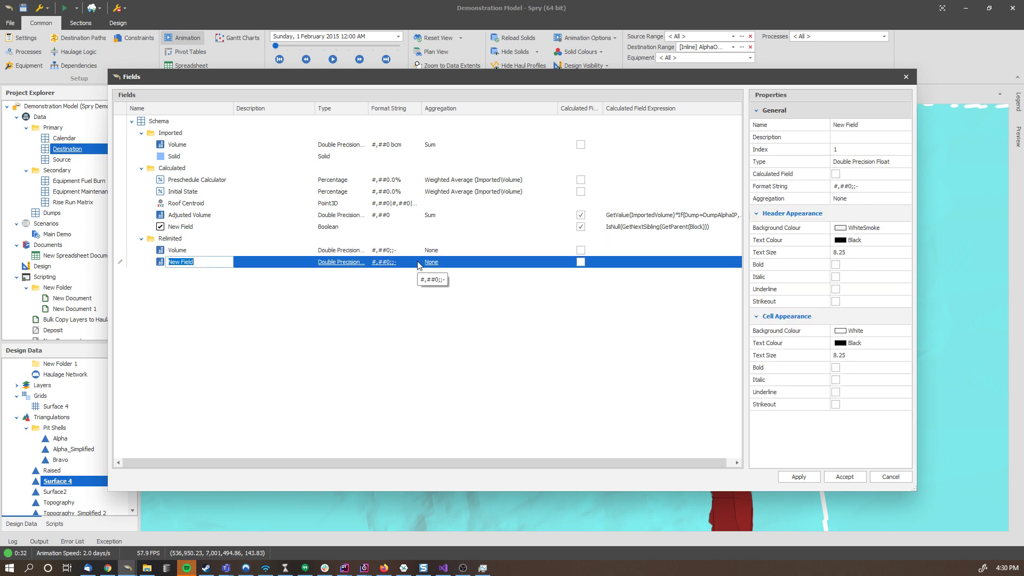
pyautogui.write('Percentage Removed')
pyautogui.press('Return')
# - Duplicate the Percentage Removed field and name the copy Percentage Remaining
pyautogui.rightClick(208, 263)
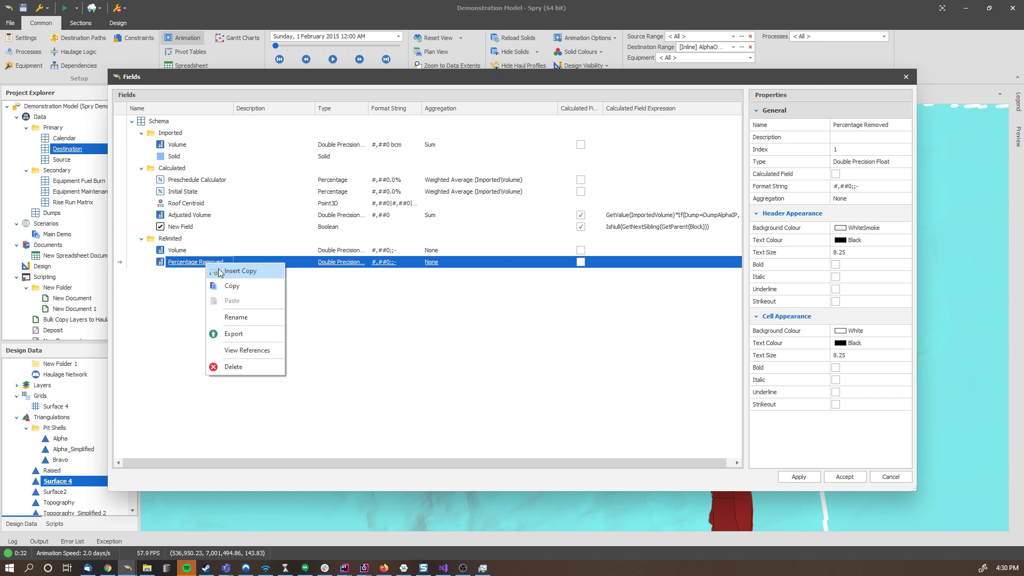
pyautogui.click(221, 272)
pyautogui.click(218, 275)
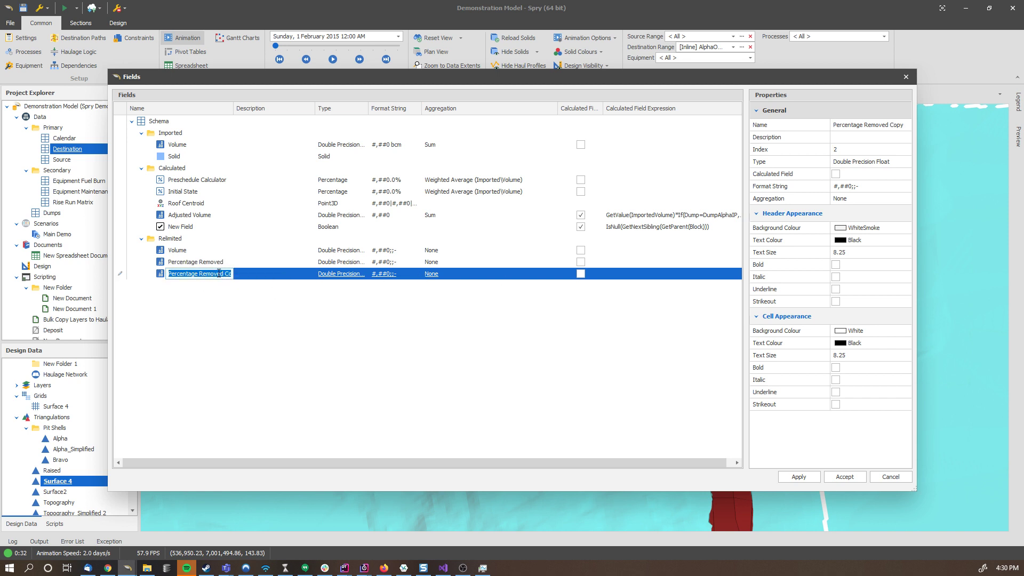
pyautogui.write('Percentage Remaining')
pyautogui.press('Return')
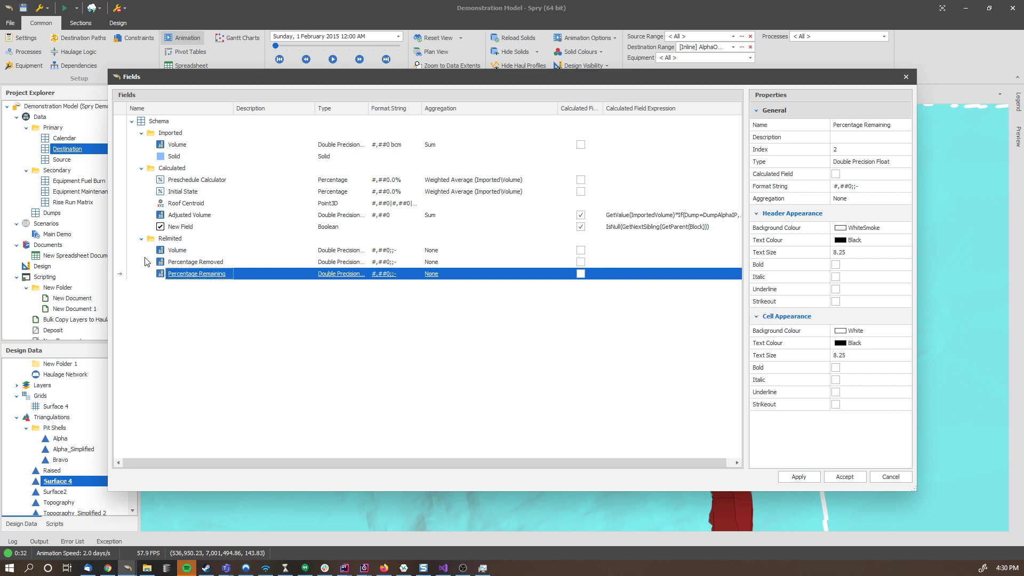
# - Add a solid-type field named Solid to the Relimited folder
pyautogui.click(194, 263)
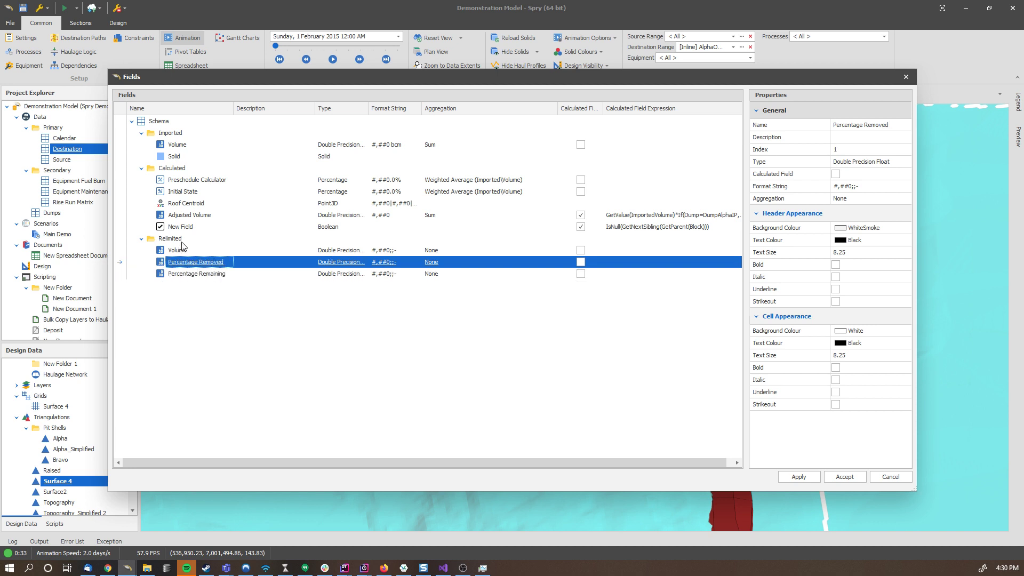
pyautogui.rightClick(182, 240)
pyautogui.moveTo(224, 250)
pyautogui.click(339, 356)
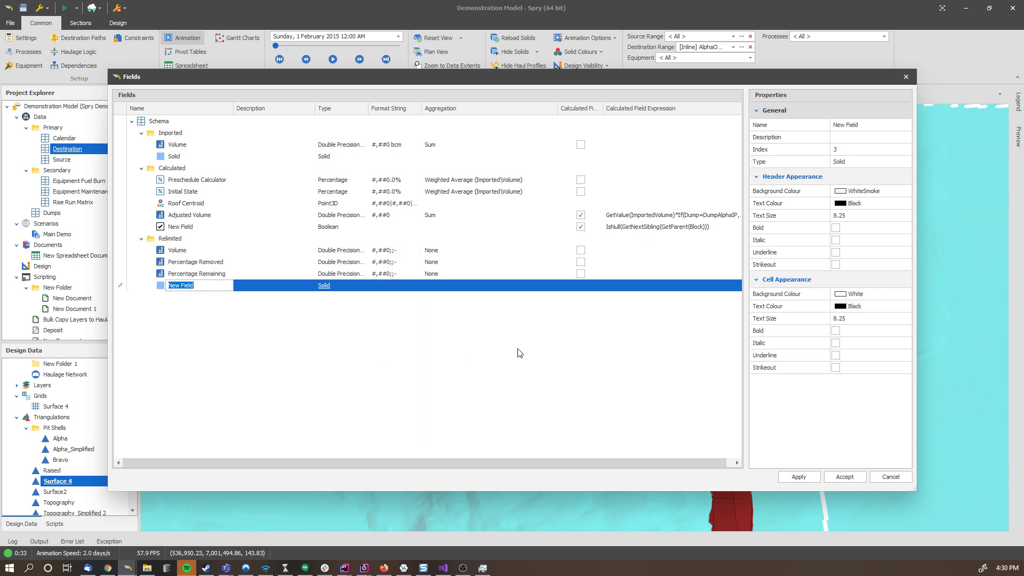
pyautogui.write('Solid')
pyautogui.press('Return')
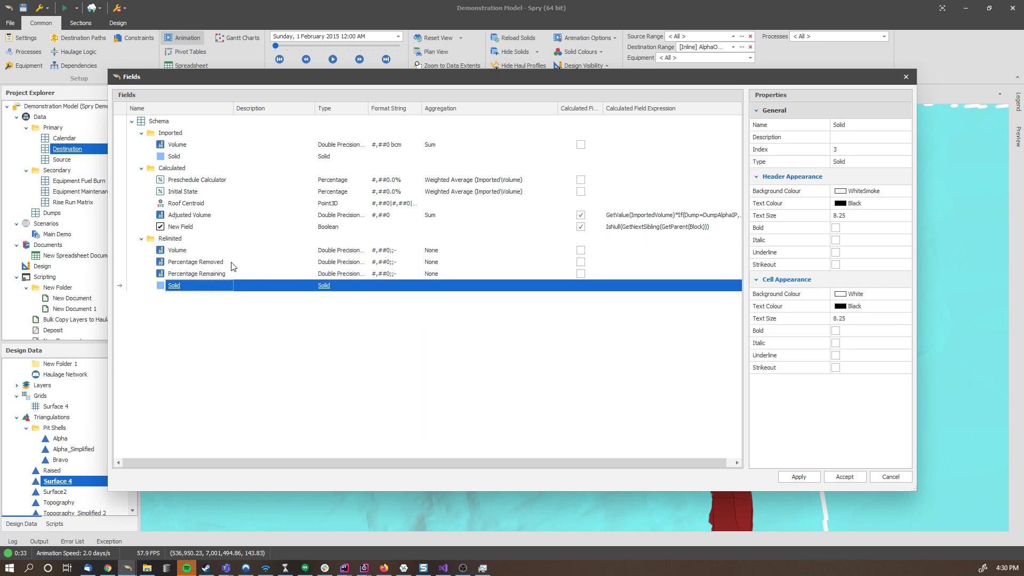
# - Add a double precision numeric field named Scheduling Volume to the Relimited folder
pyautogui.click(196, 240)
pyautogui.rightClick(196, 241)
pyautogui.moveTo(224, 242)
pyautogui.click(352, 247)
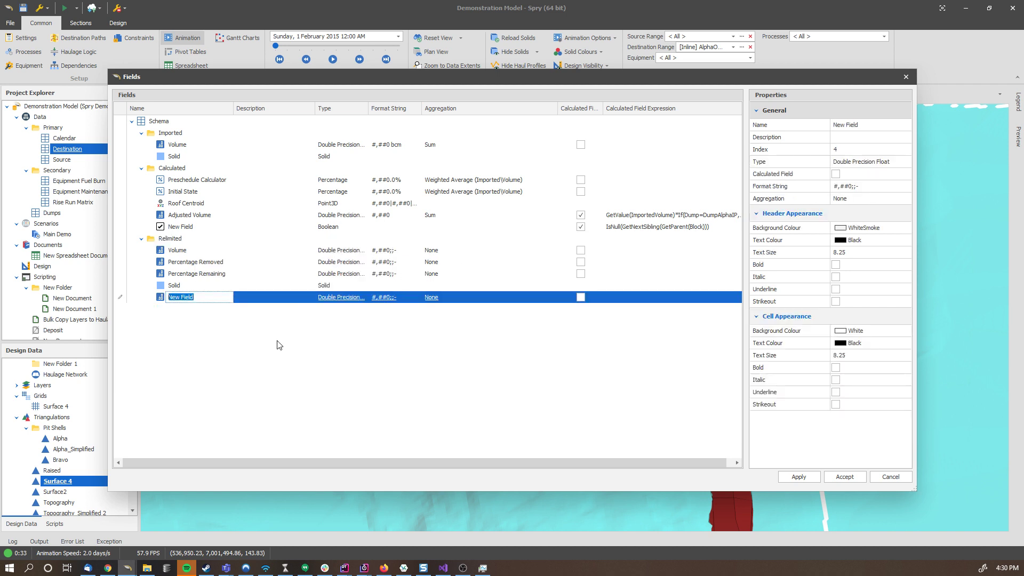
pyautogui.write('Scheduling Volume')
pyautogui.press('Return')
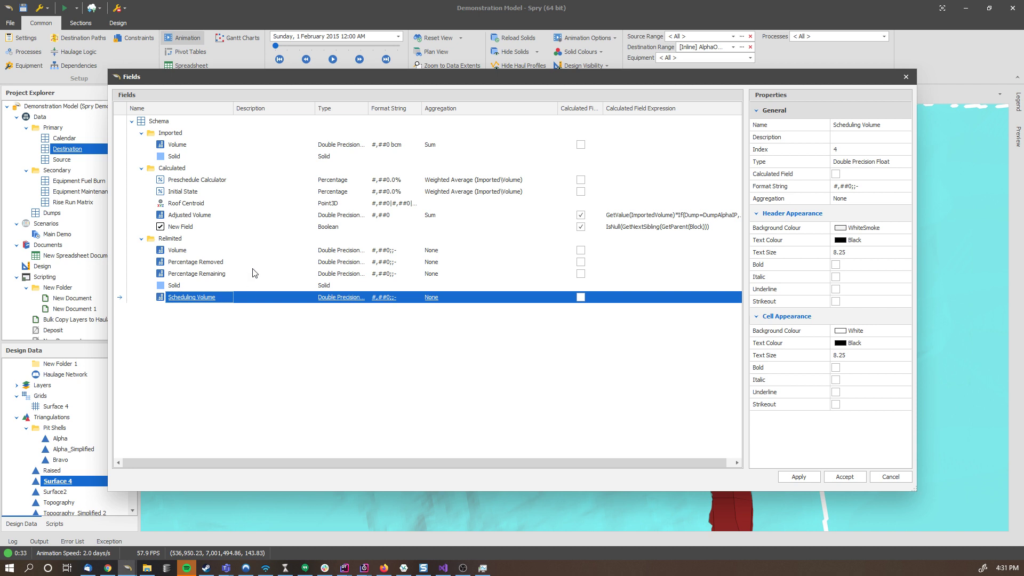
pyautogui.click(193, 216)
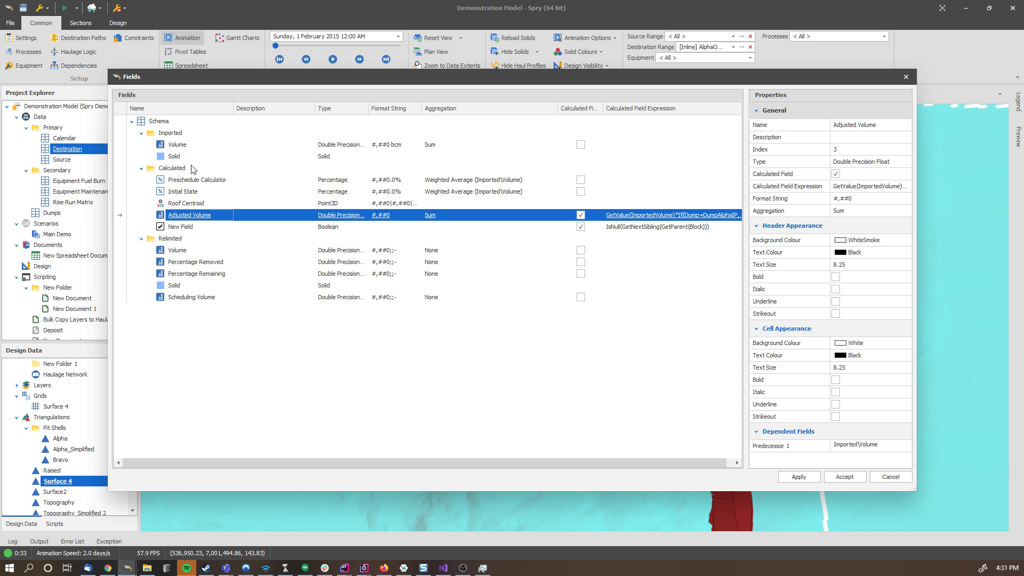
pyautogui.click(179, 145)
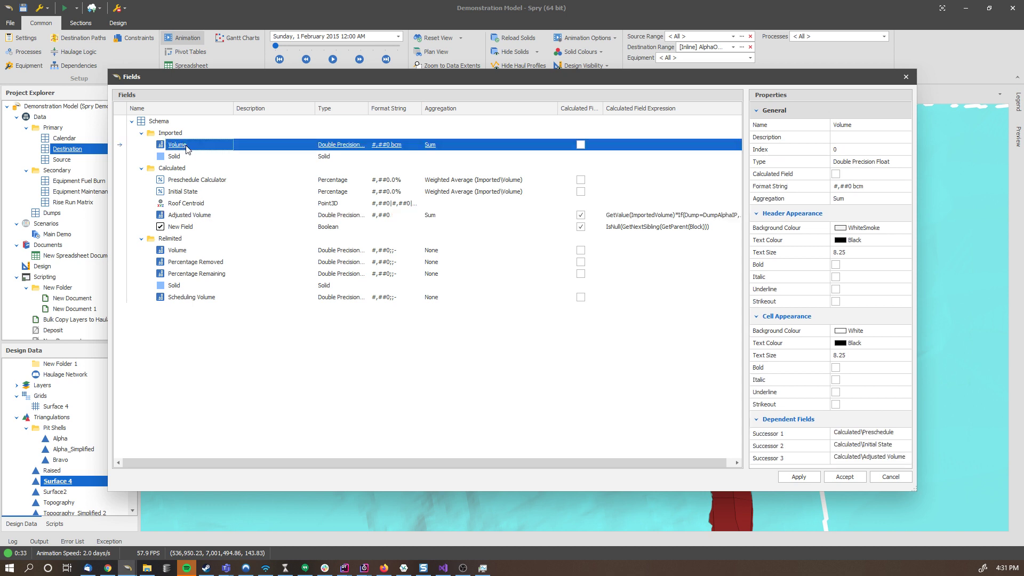
pyautogui.click(197, 298)
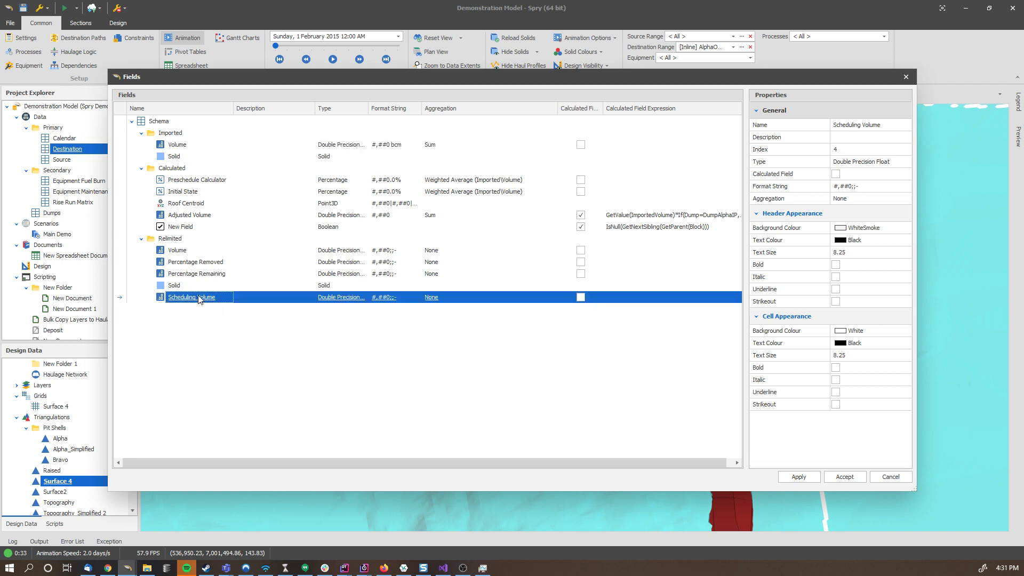
pyautogui.click(184, 252)
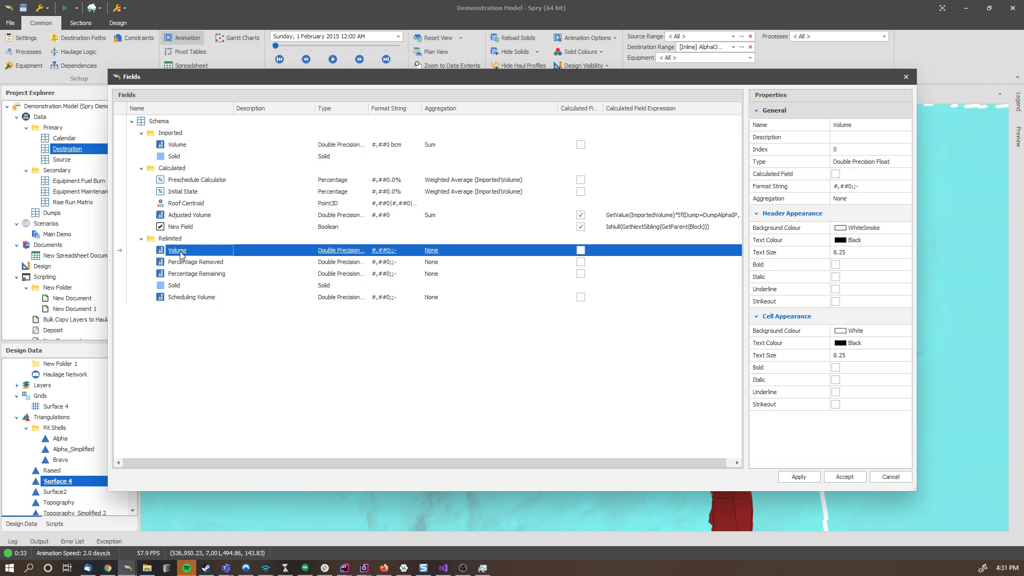
# - Make Scheduling Volume a calculated field whose expression is GetValue of the Relimited folder's Volume field
pyautogui.click(191, 297)
pyautogui.click(581, 298)
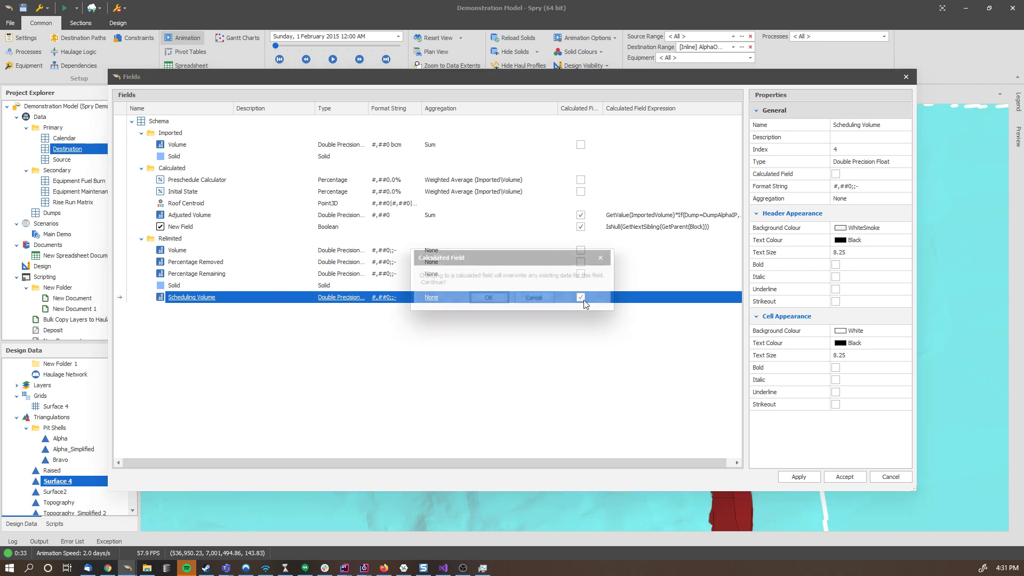
pyautogui.click(494, 321)
pyautogui.click(645, 304)
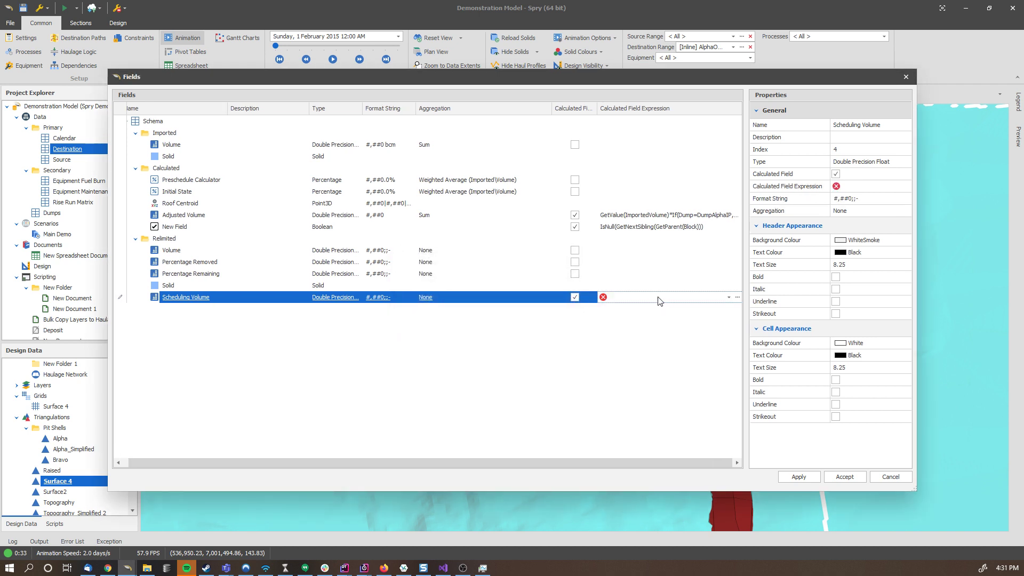
pyautogui.click(624, 402)
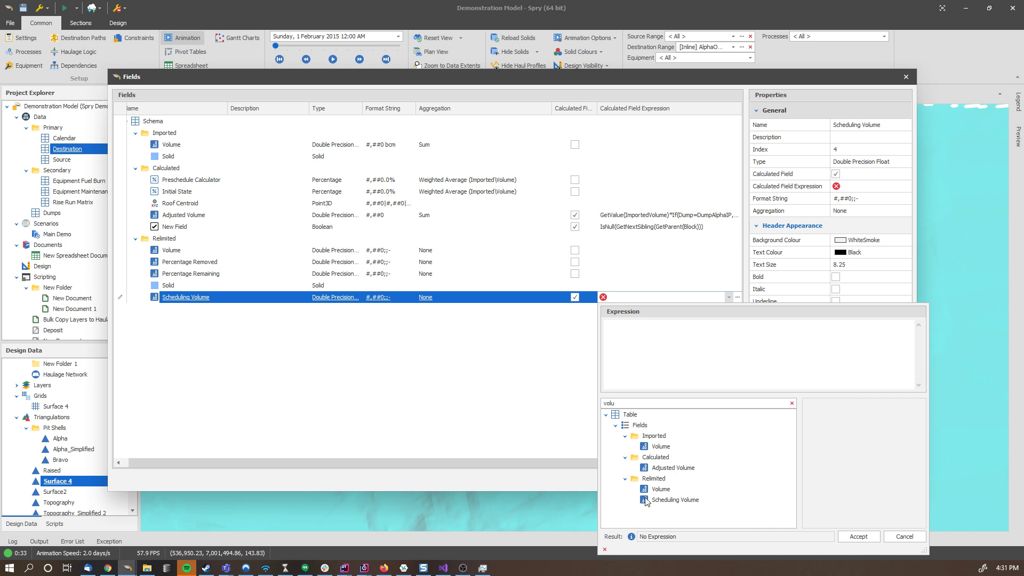
pyautogui.click(664, 491)
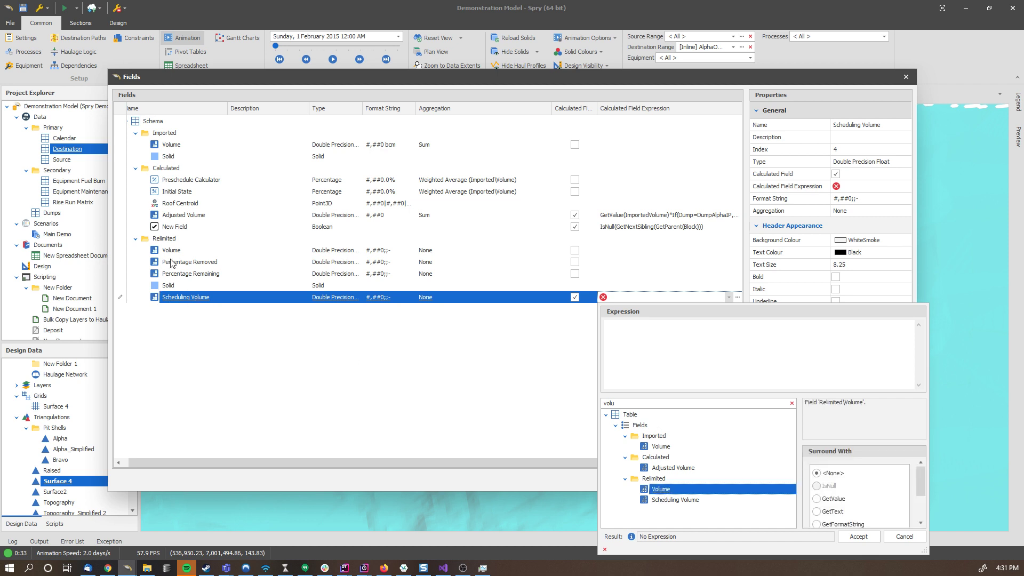
pyautogui.click(817, 499)
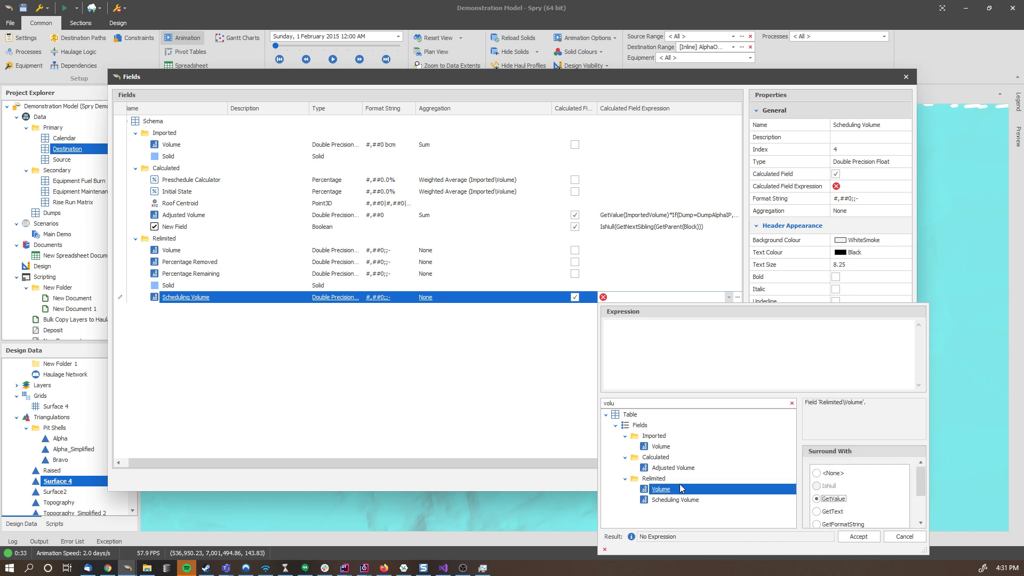
pyautogui.doubleClick(669, 490)
pyautogui.click(540, 377)
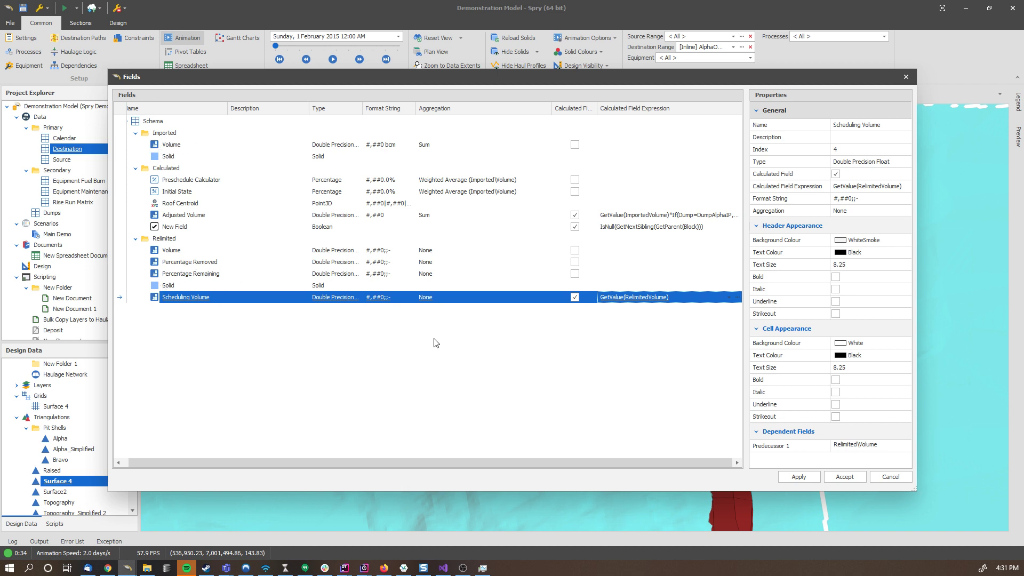
# - Set the default aggregation of the Relimited folder's Volume field to Sum
pyautogui.click(436, 251)
pyautogui.click(545, 251)
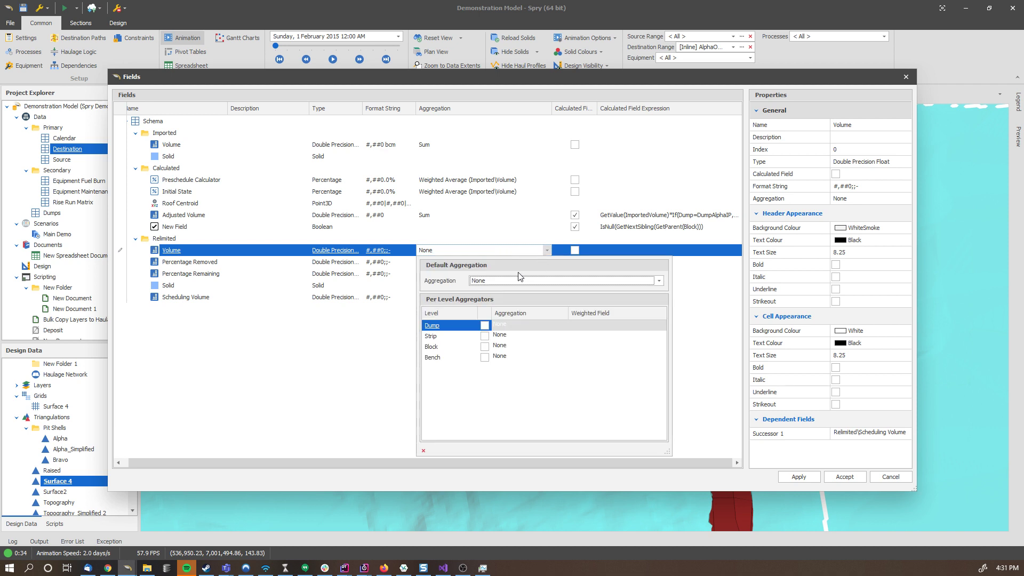
pyautogui.click(520, 280)
pyautogui.click(489, 326)
pyautogui.click(324, 369)
# - Set the default aggregation of the Scheduling Volume field to Sum
pyautogui.click(470, 300)
pyautogui.click(487, 299)
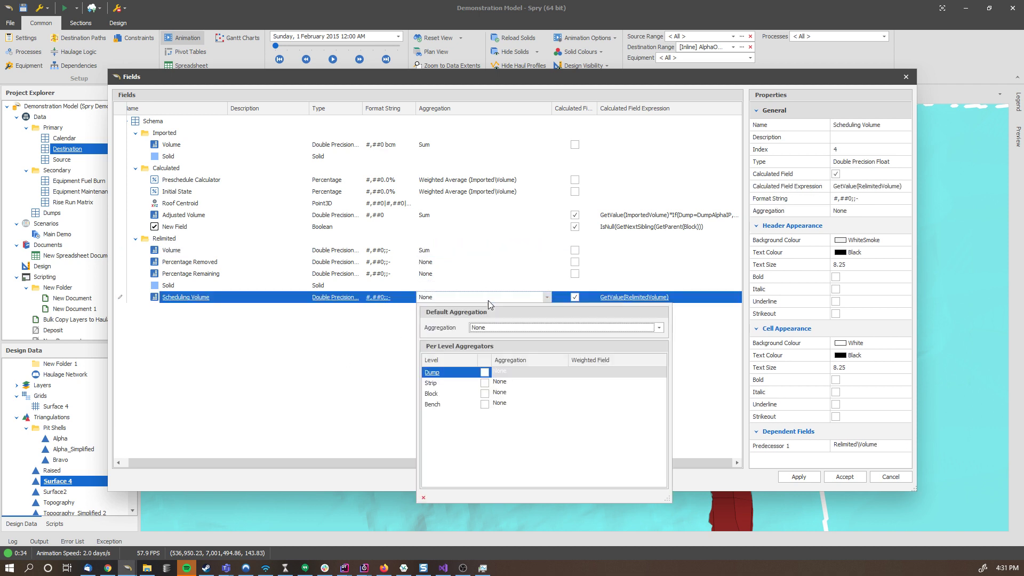
pyautogui.click(501, 328)
pyautogui.click(501, 373)
pyautogui.click(359, 357)
# - Set the aggregation of both Percentage Removed and Percentage Remaining to Weighted Average, weighted by the Imported folder's Volume
pyautogui.moveTo(188, 275); pyautogui.dragTo(197, 262)
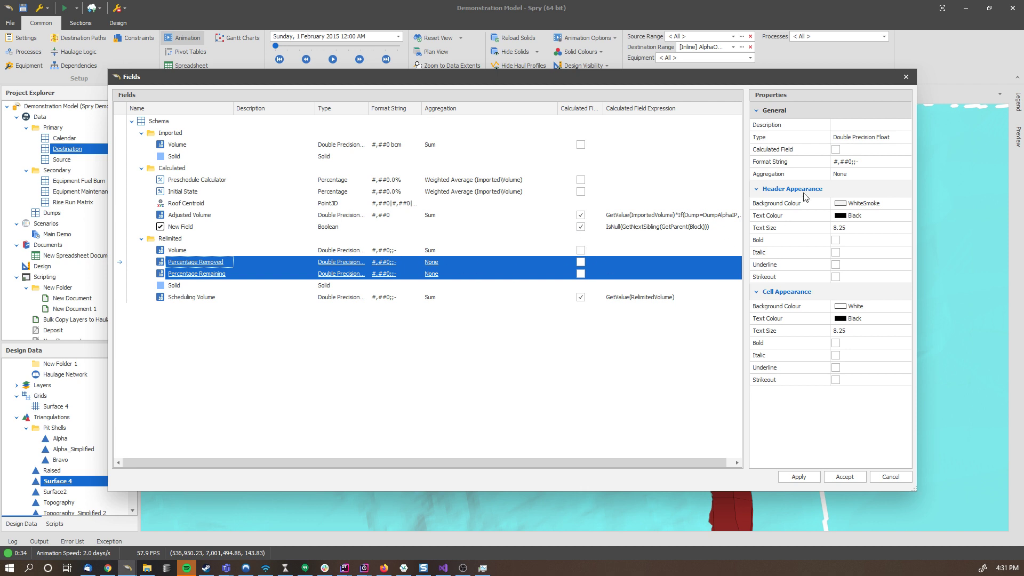
pyautogui.click(876, 174)
pyautogui.click(847, 204)
pyautogui.click(845, 273)
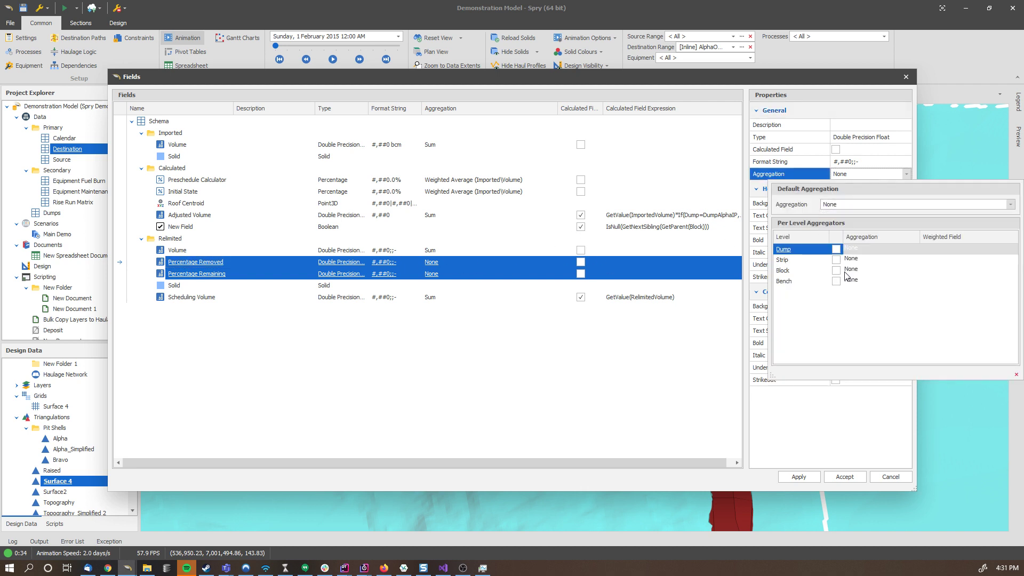
pyautogui.click(847, 217)
pyautogui.click(842, 250)
pyautogui.click(700, 321)
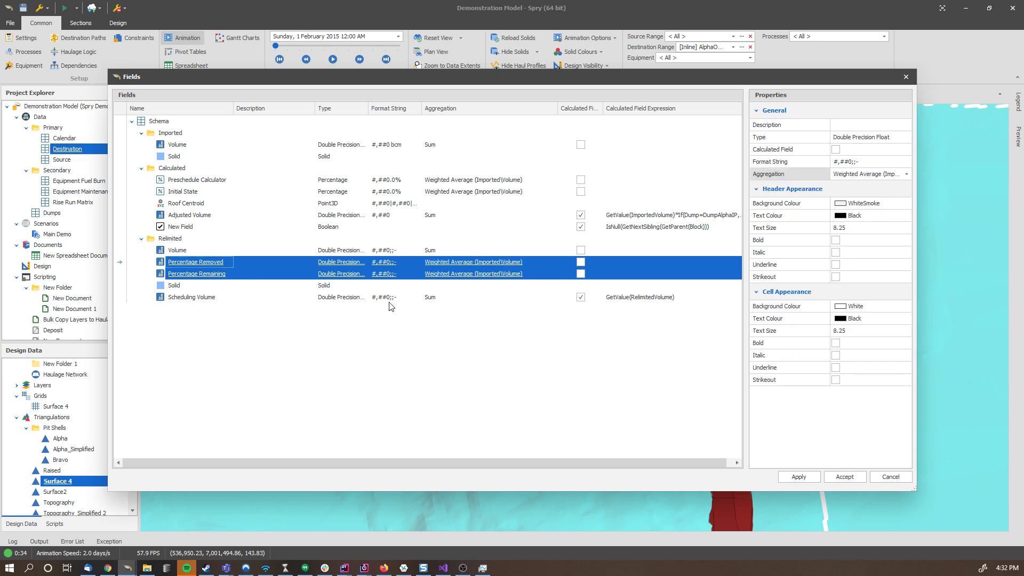
# - Give both percentage fields the format string 0.00%, then apply the field changes and close the field setup
pyautogui.click(867, 163)
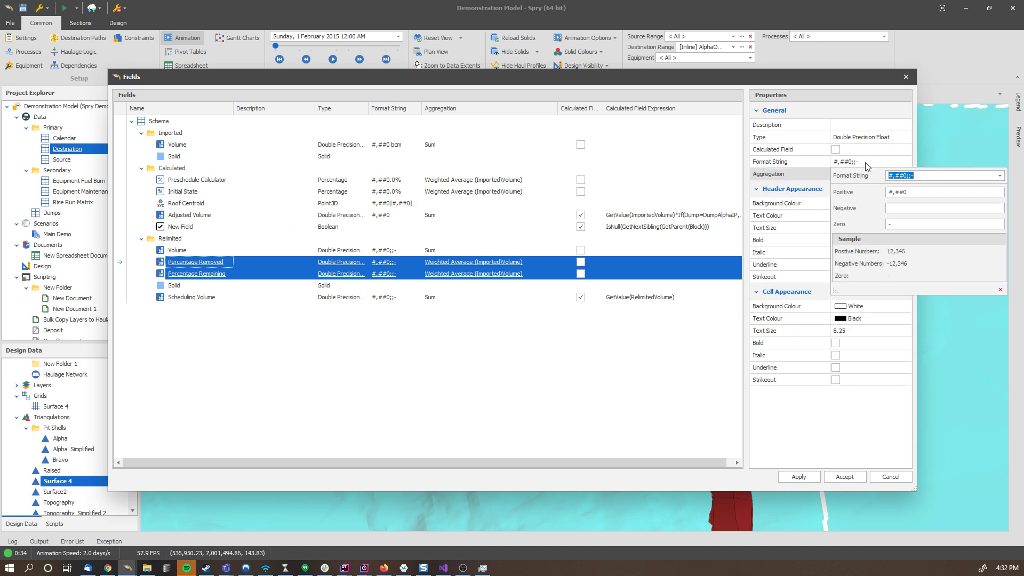
pyautogui.click(1001, 175)
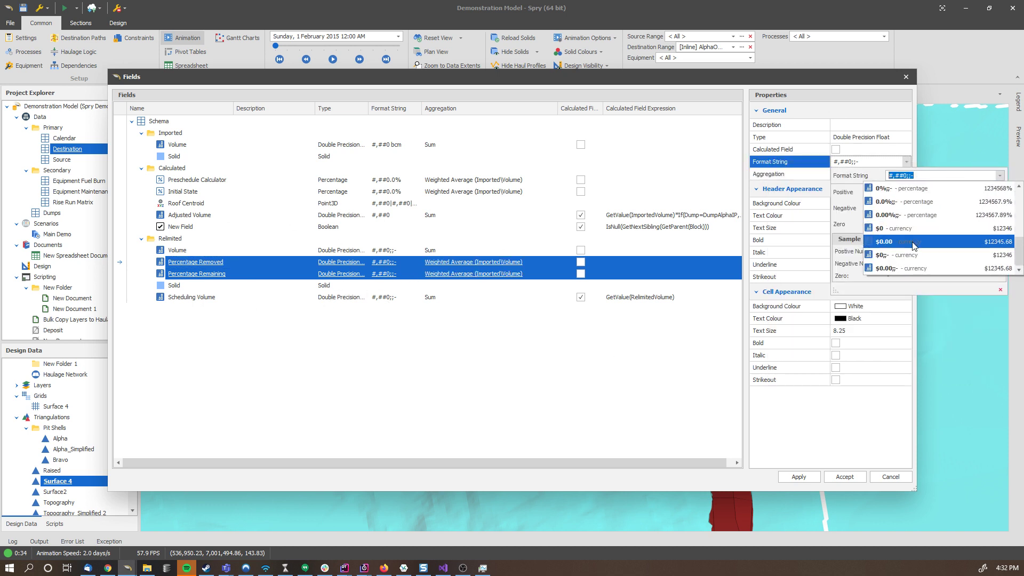
pyautogui.click(902, 215)
pyautogui.click(596, 368)
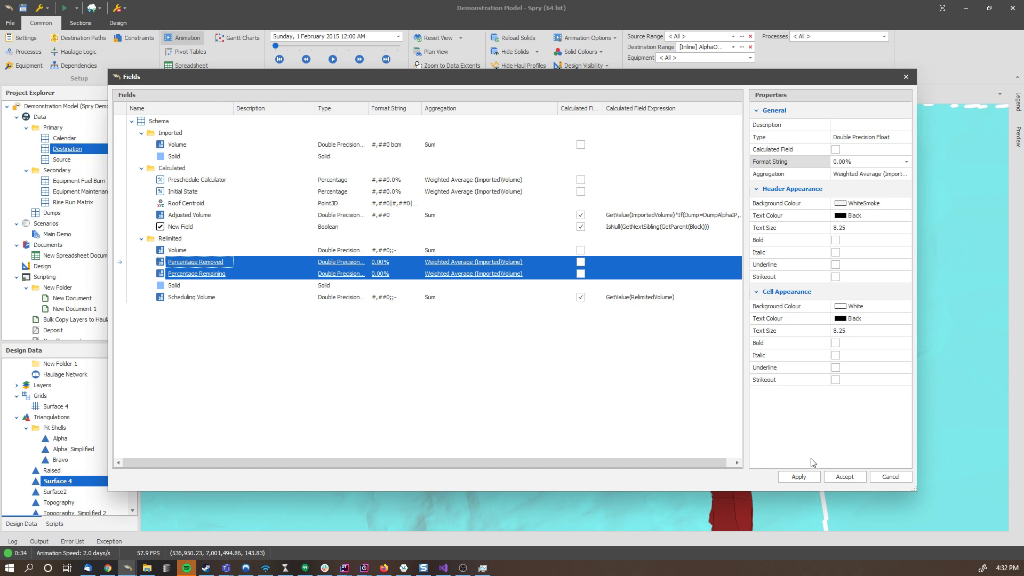
pyautogui.click(807, 473)
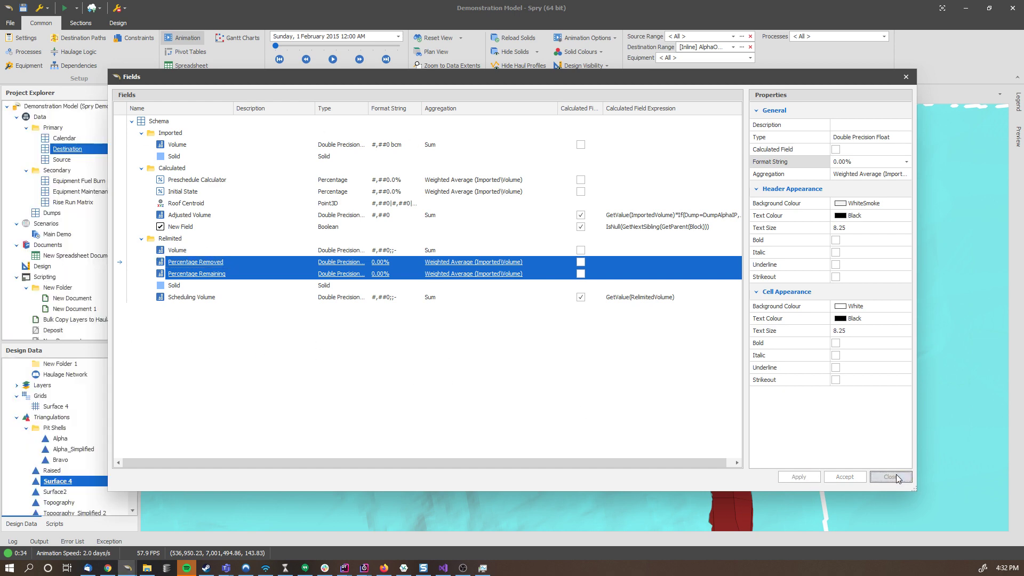
pyautogui.click(888, 477)
# - Start the Relimit Solids utility on the Destination table and choose the Surface 4 triangulation as the relimiting surface
pyautogui.moveTo(379, 315); pyautogui.dragTo(367, 291, button='middle')
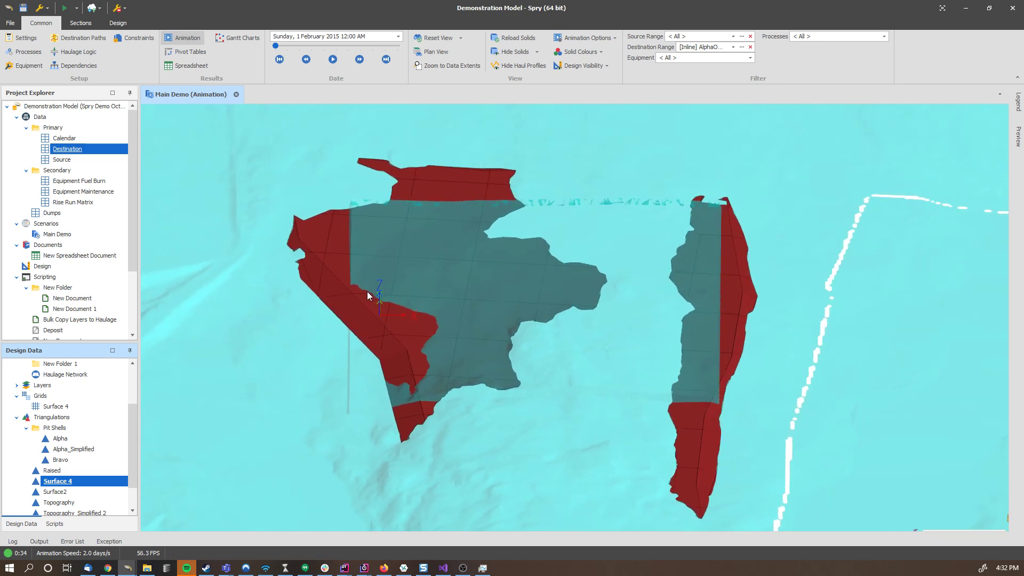
pyautogui.rightClick(75, 153)
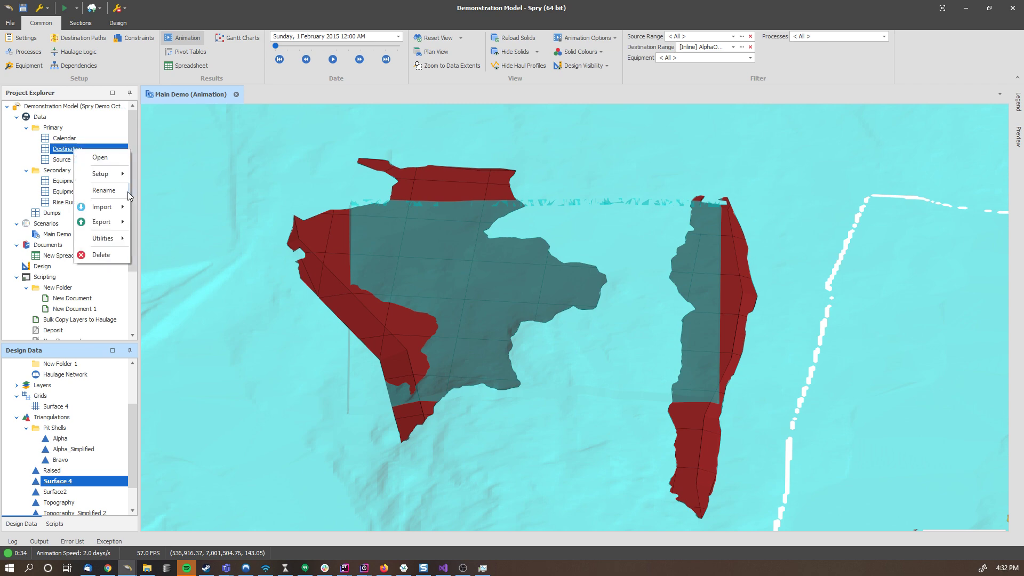
pyautogui.moveTo(107, 238)
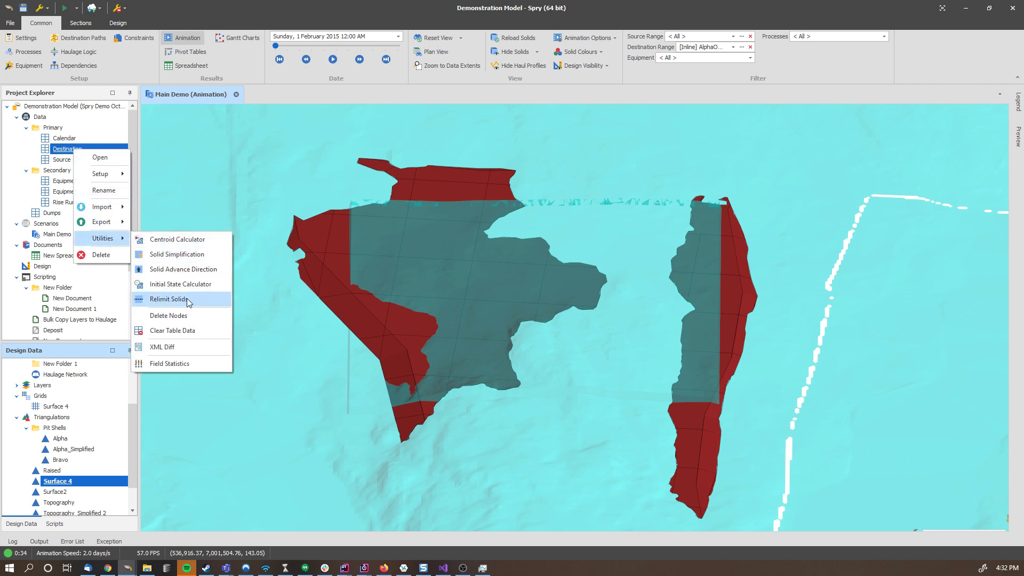
pyautogui.click(170, 298)
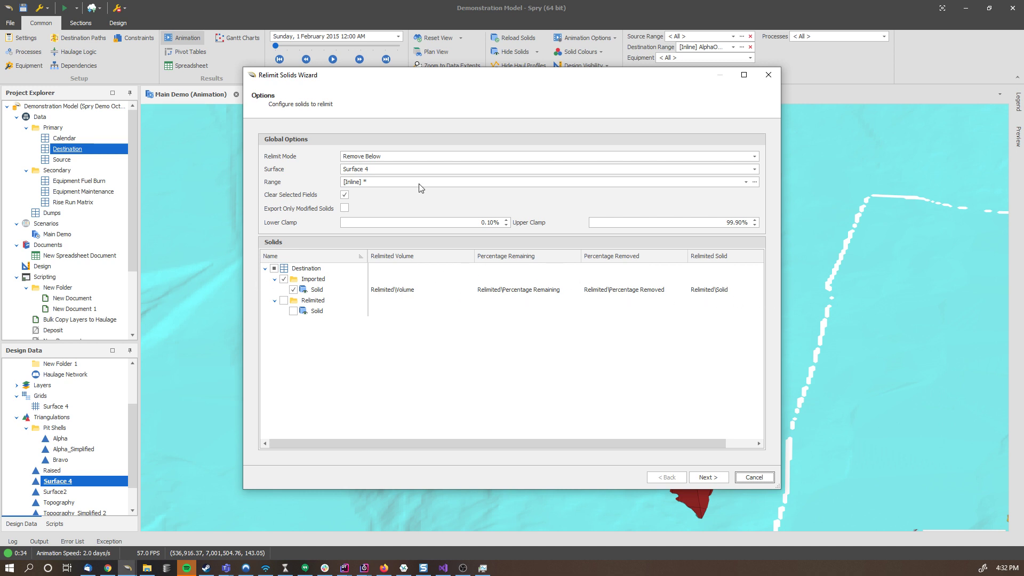
pyautogui.click(375, 171)
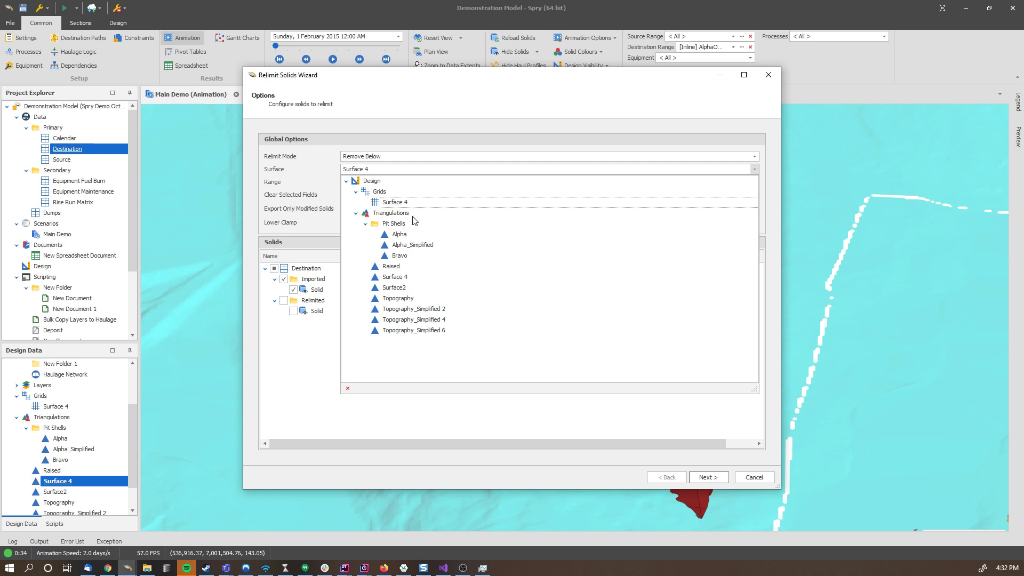
pyautogui.click(398, 277)
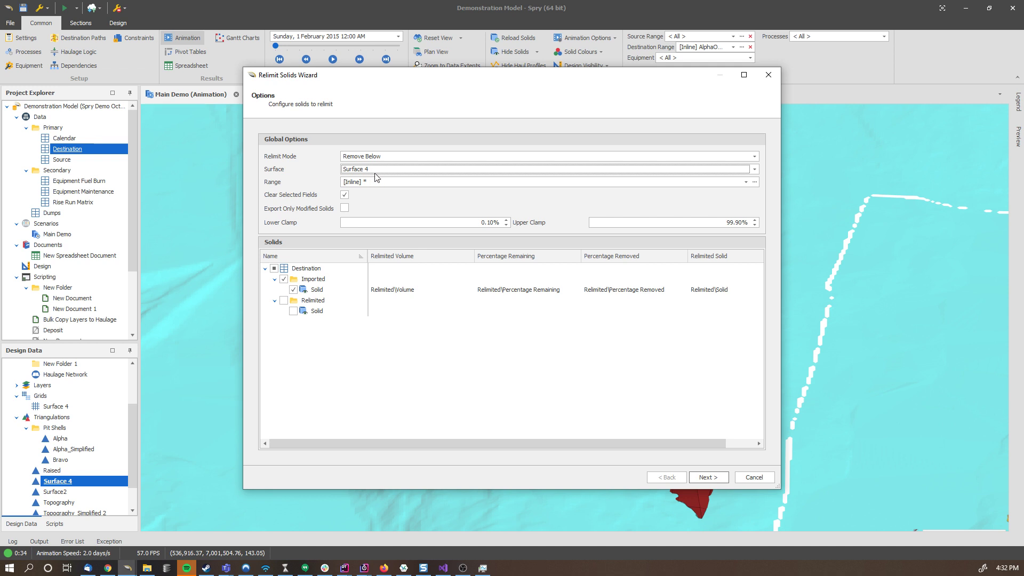
# - Replace the relimit range with the inline range AlphaOOP
pyautogui.click(370, 183)
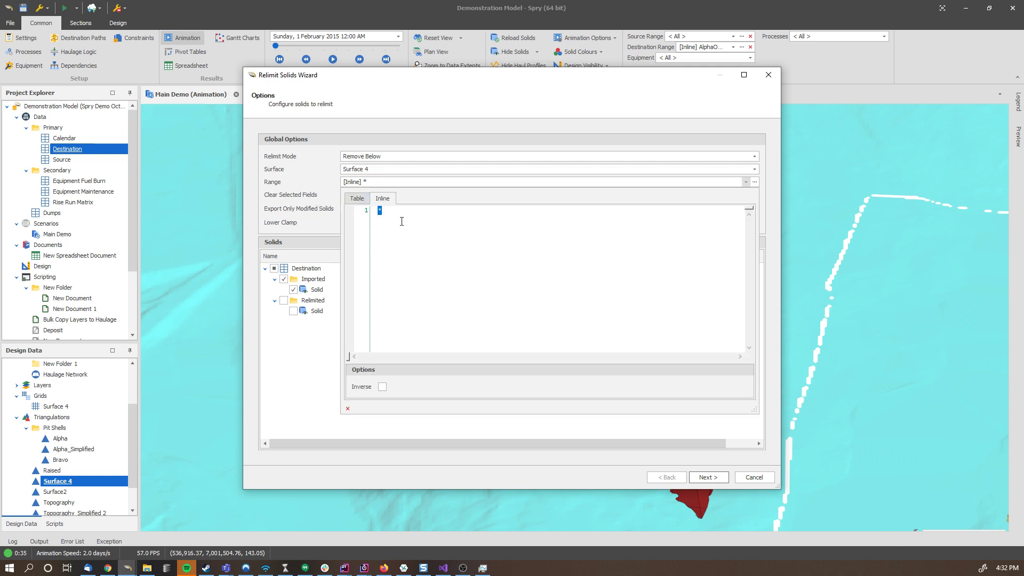
pyautogui.press('BackSpace')
pyautogui.hotkey('ctrl', 'space')
pyautogui.press('Down')
pyautogui.press('Down')
pyautogui.press('Down')
pyautogui.press('Down')
pyautogui.press('Down')
pyautogui.press('Down')
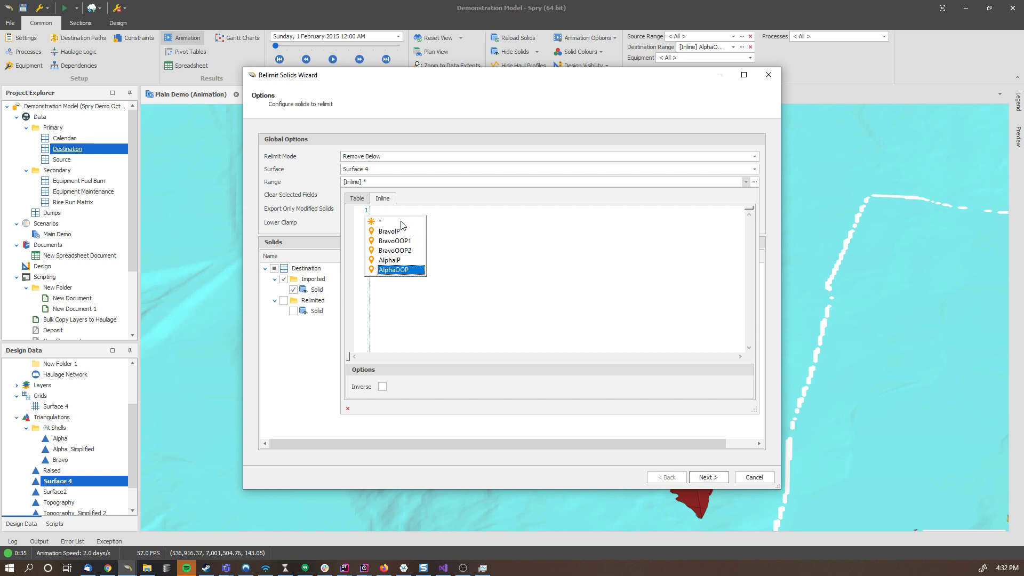
pyautogui.press('Return')
pyautogui.click(271, 196)
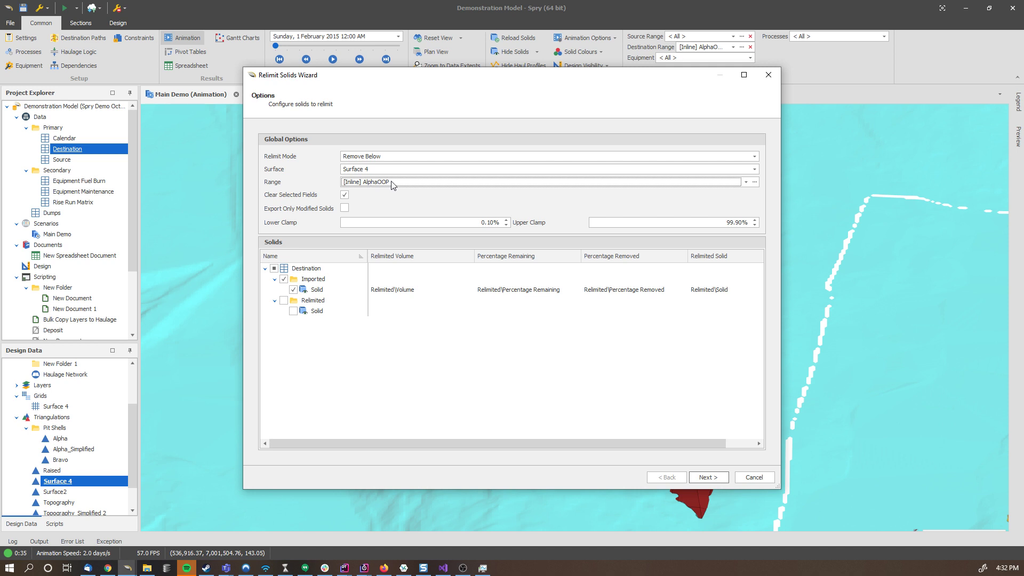
pyautogui.click(372, 183)
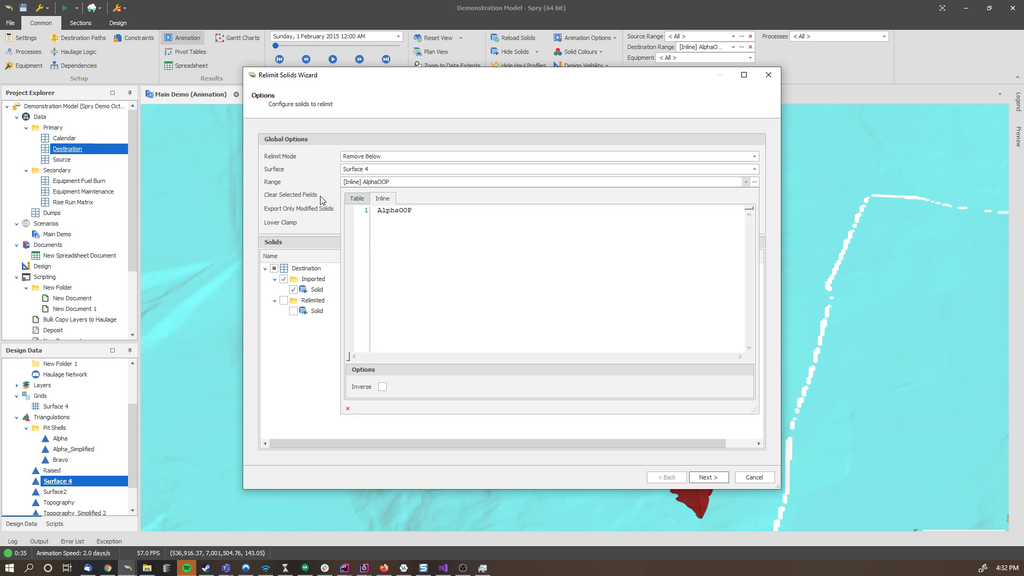
pyautogui.click(322, 200)
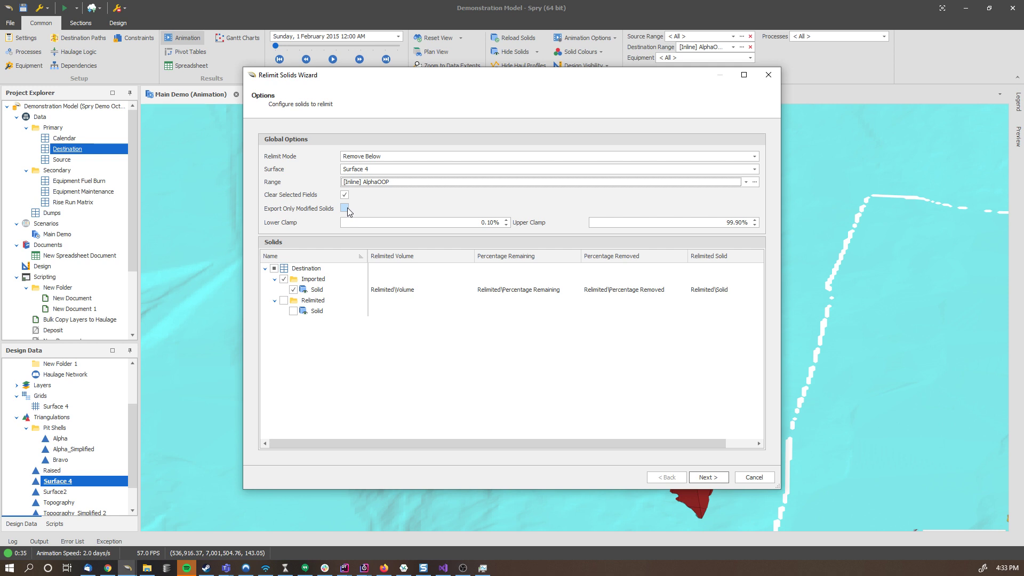
# - Examine the lower and upper clamps and the volume, percentage and solid output fields mapped to the Imported solid
pyautogui.click(500, 223)
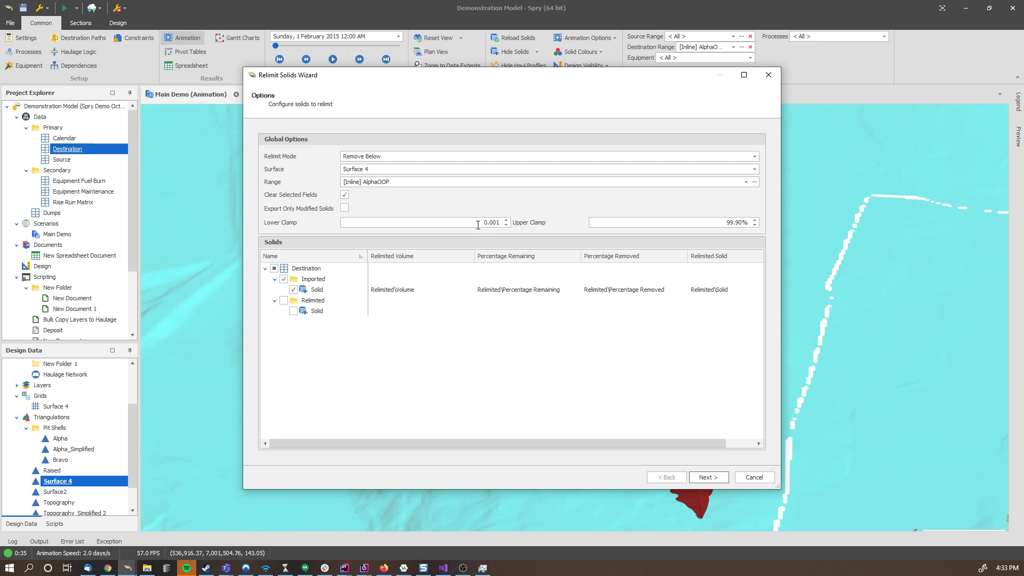
pyautogui.click(693, 221)
pyautogui.click(392, 290)
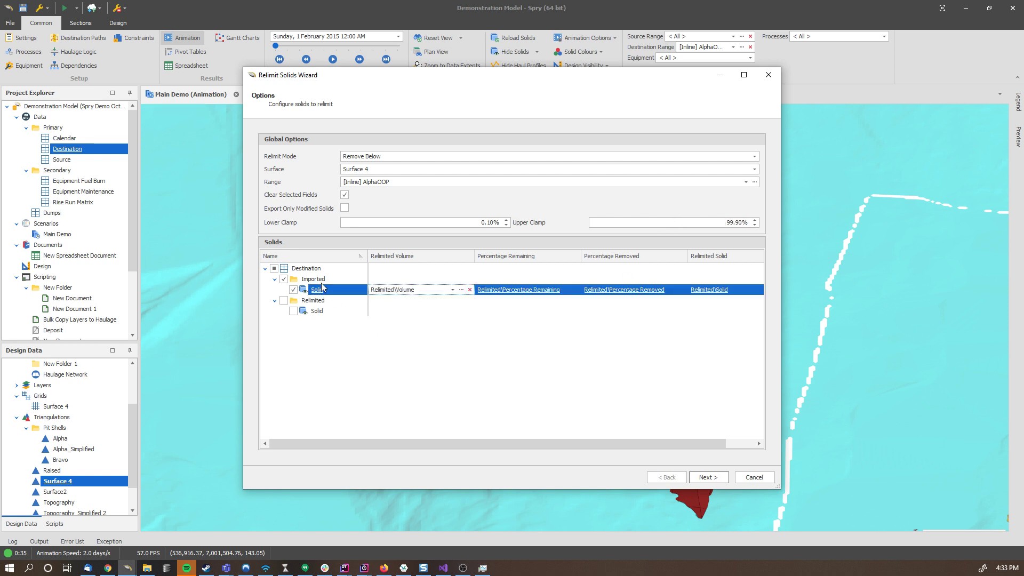
pyautogui.click(312, 314)
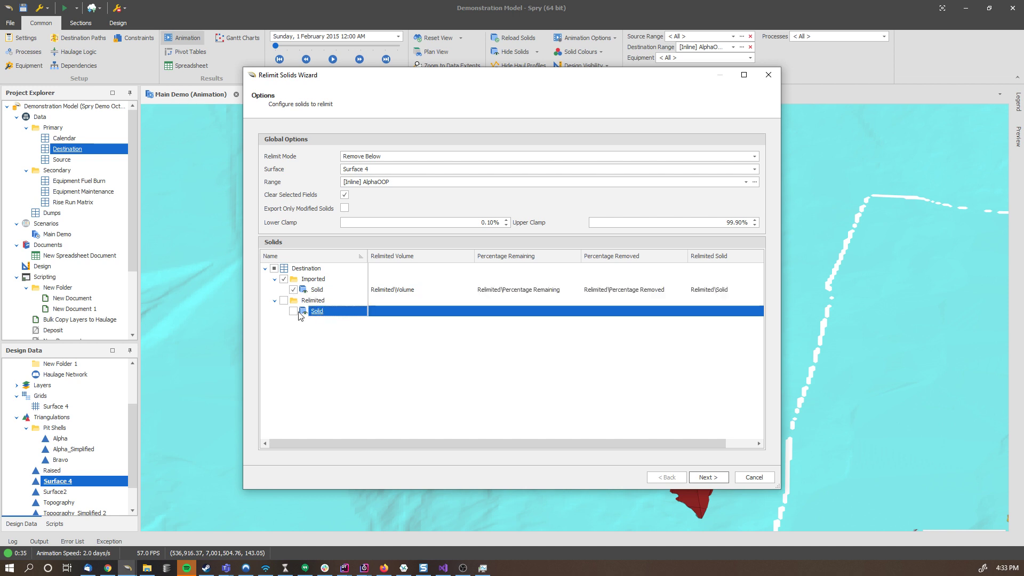
pyautogui.click(318, 292)
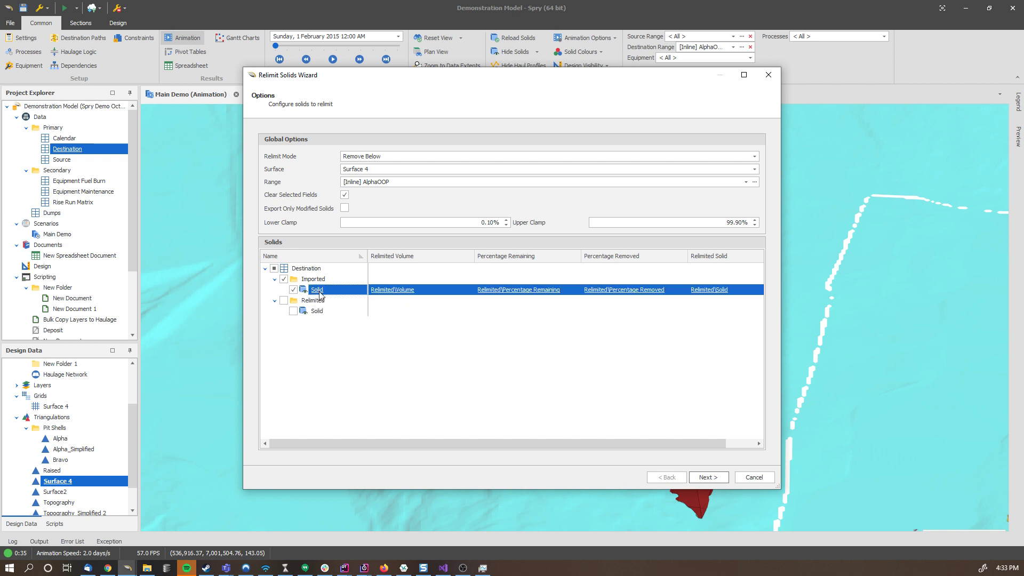
pyautogui.click(391, 290)
pyautogui.click(428, 291)
pyautogui.click(439, 290)
pyautogui.click(530, 290)
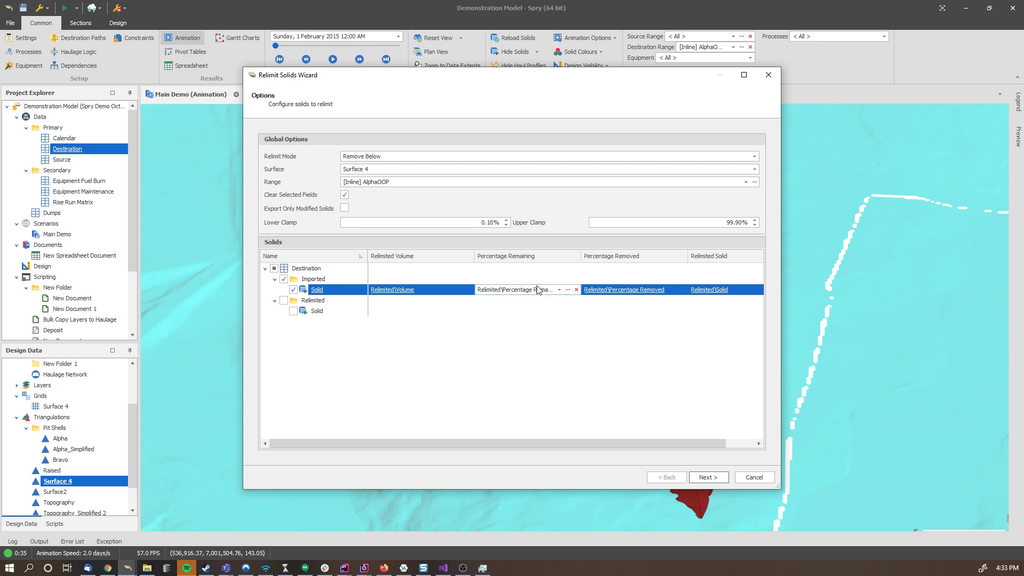
pyautogui.click(531, 291)
pyautogui.click(525, 291)
pyautogui.click(625, 293)
pyautogui.click(625, 292)
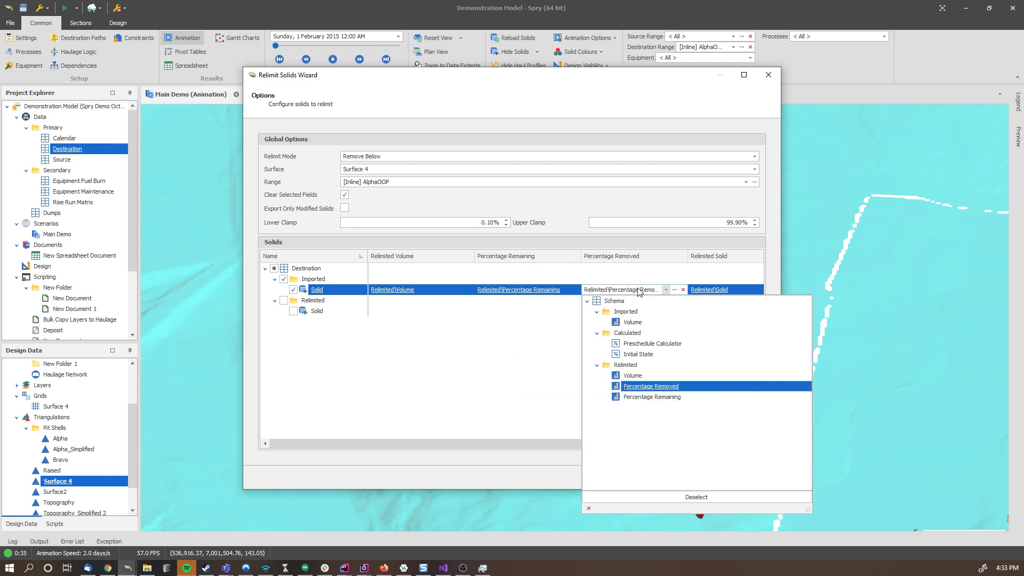
pyautogui.click(619, 293)
pyautogui.click(719, 295)
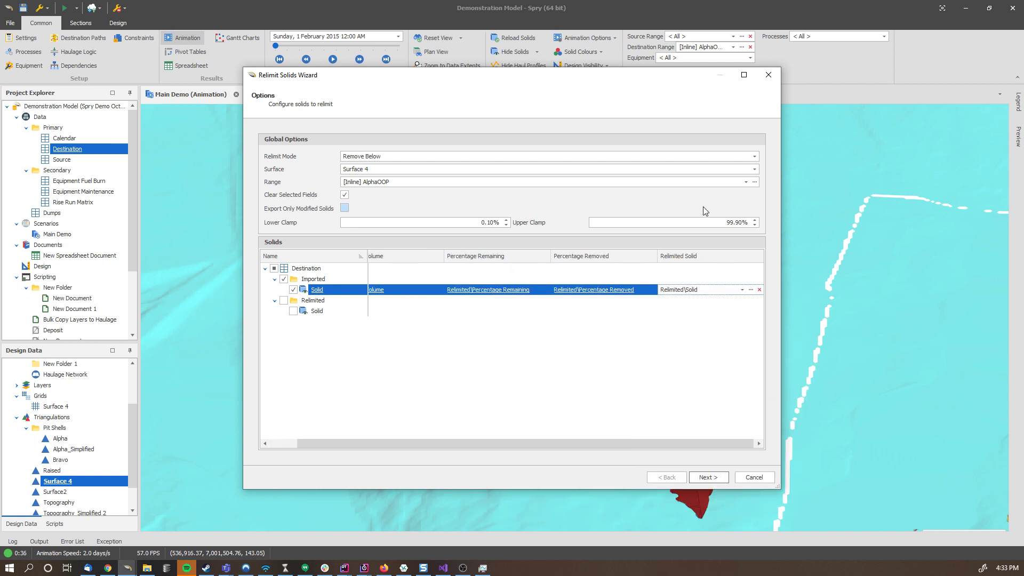
pyautogui.click(684, 293)
pyautogui.click(689, 294)
pyautogui.click(297, 444)
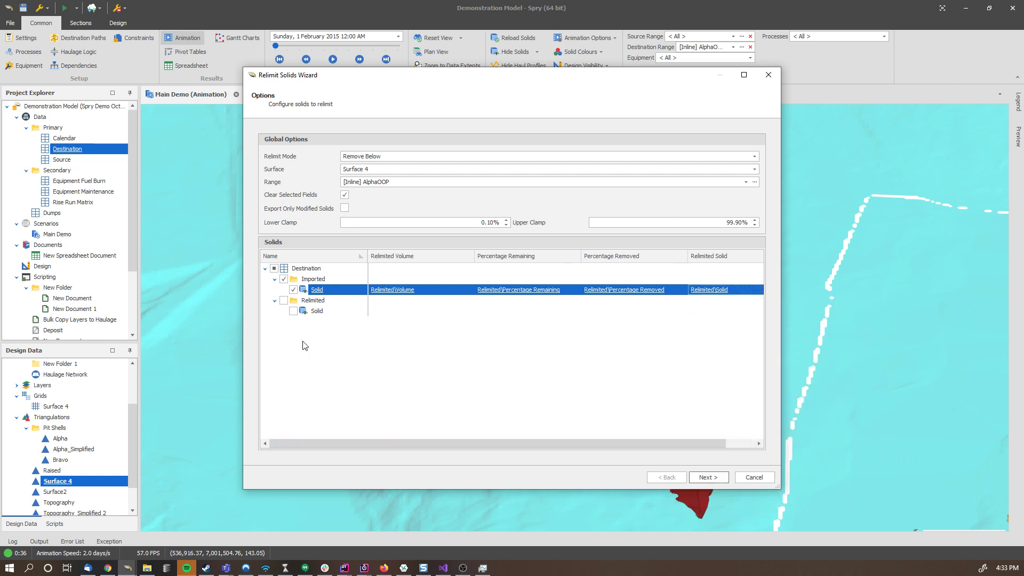
# - Choose Remove Below as the relimit mode, calculate the relimited solids and finish the wizard
pyautogui.click(379, 158)
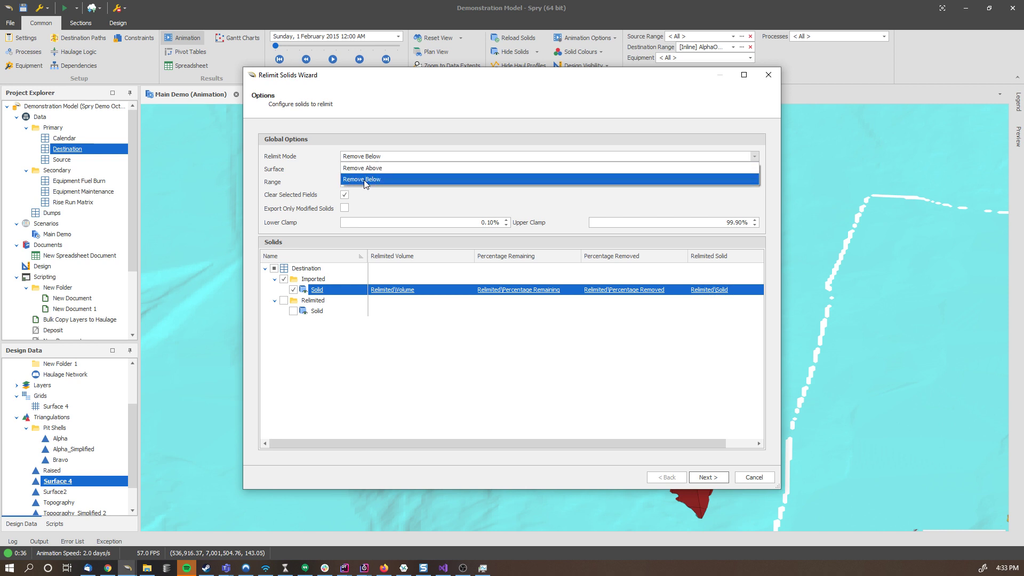
pyautogui.click(363, 180)
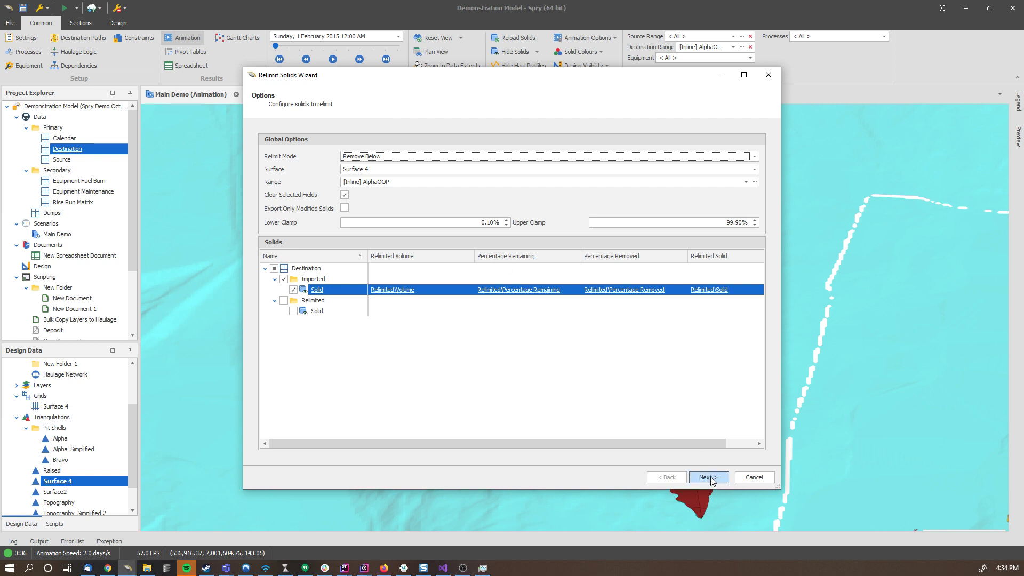
pyautogui.click(375, 156)
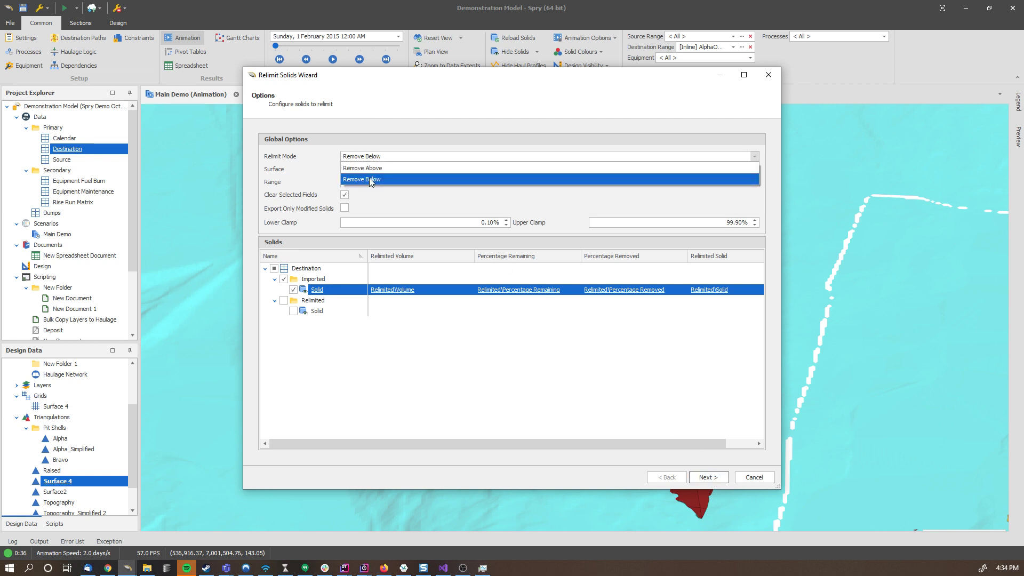
pyautogui.click(370, 180)
pyautogui.click(715, 478)
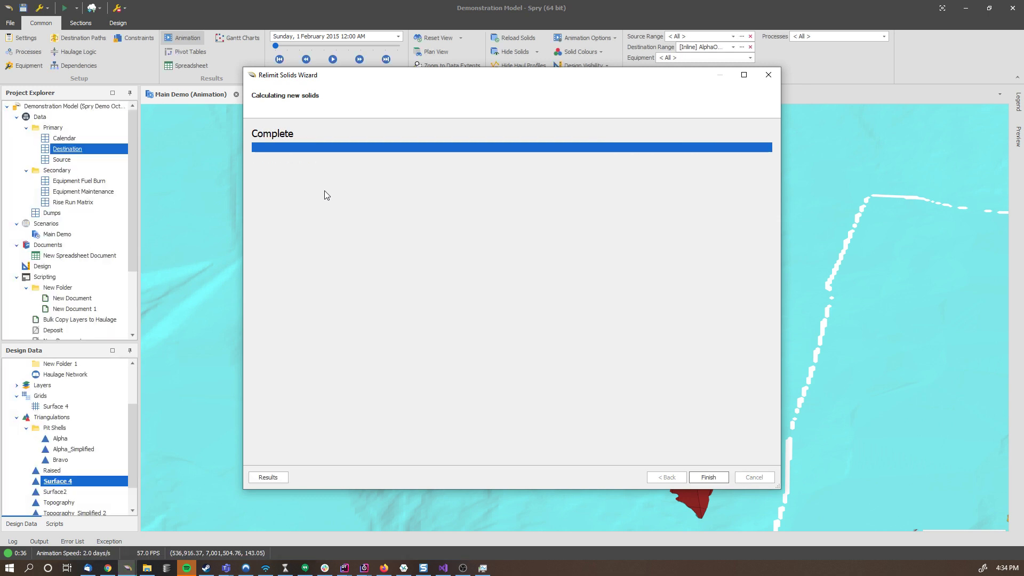
pyautogui.click(709, 477)
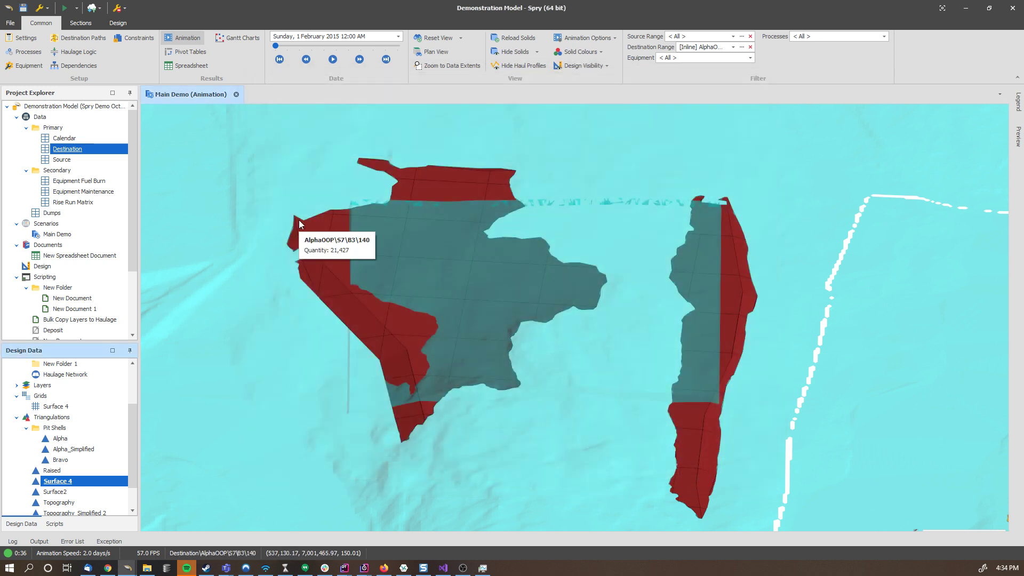
# - Simplify the Destination table's Relimited solids using Point Collapse, overwriting the existing solids, and reload the solids in the animation
pyautogui.rightClick(72, 151)
pyautogui.moveTo(126, 240)
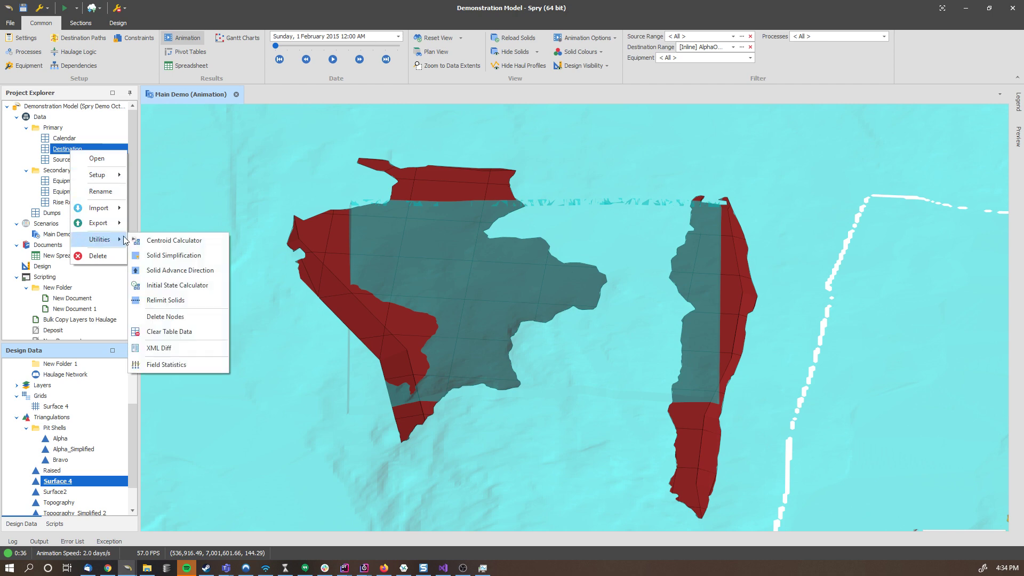
pyautogui.click(211, 258)
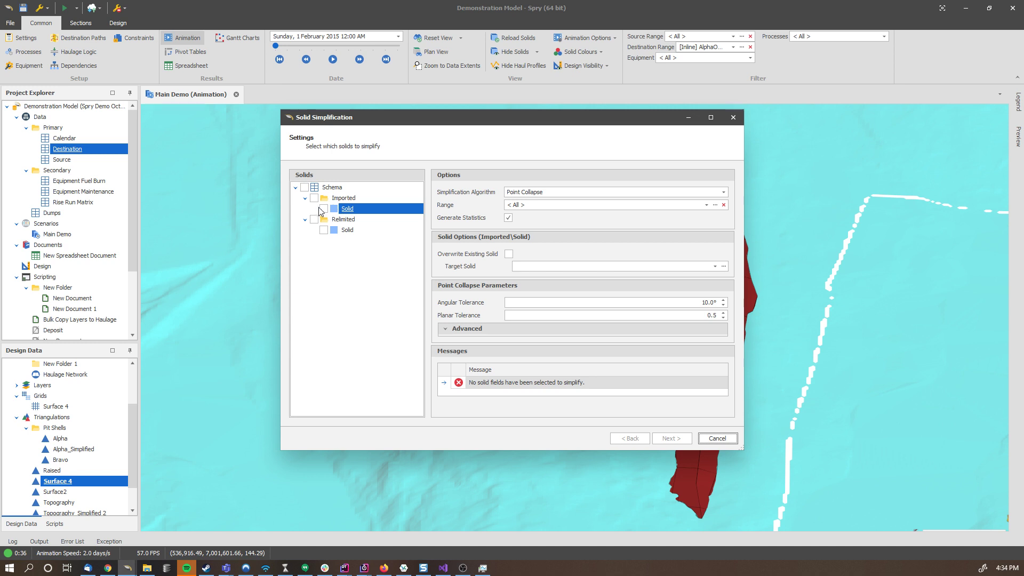
pyautogui.click(326, 231)
pyautogui.click(324, 230)
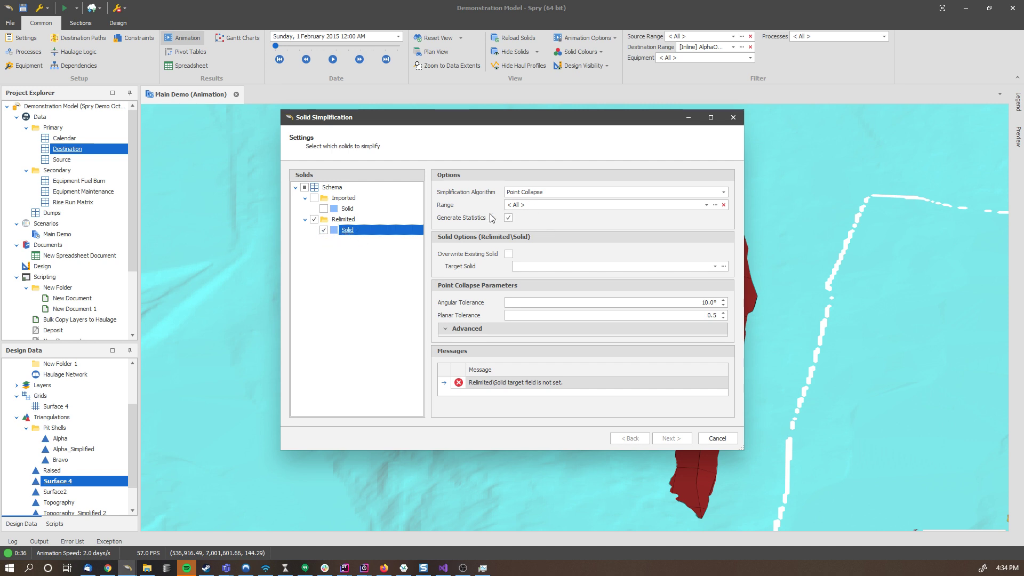
pyautogui.click(509, 254)
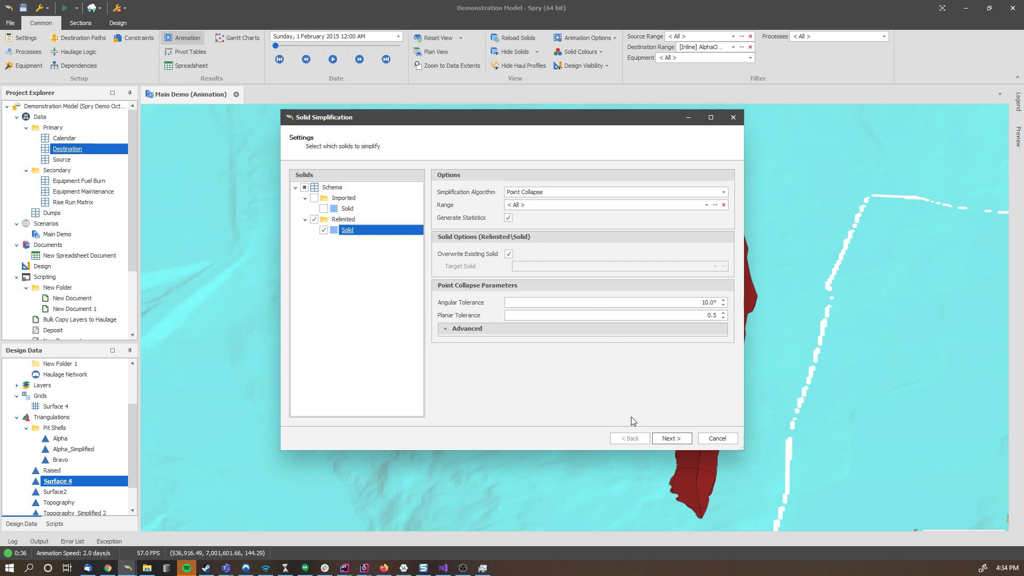
pyautogui.click(674, 439)
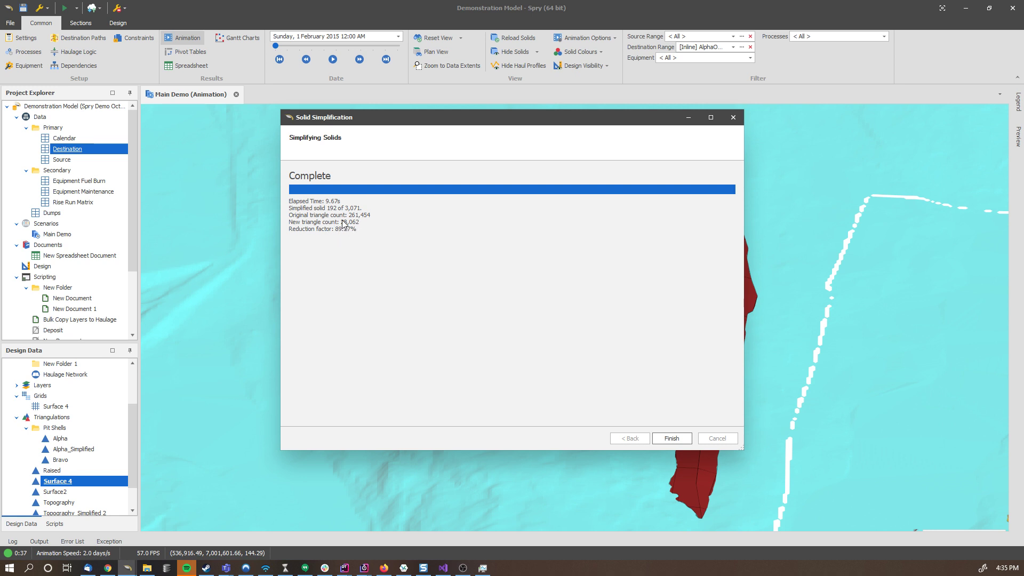
pyautogui.click(672, 439)
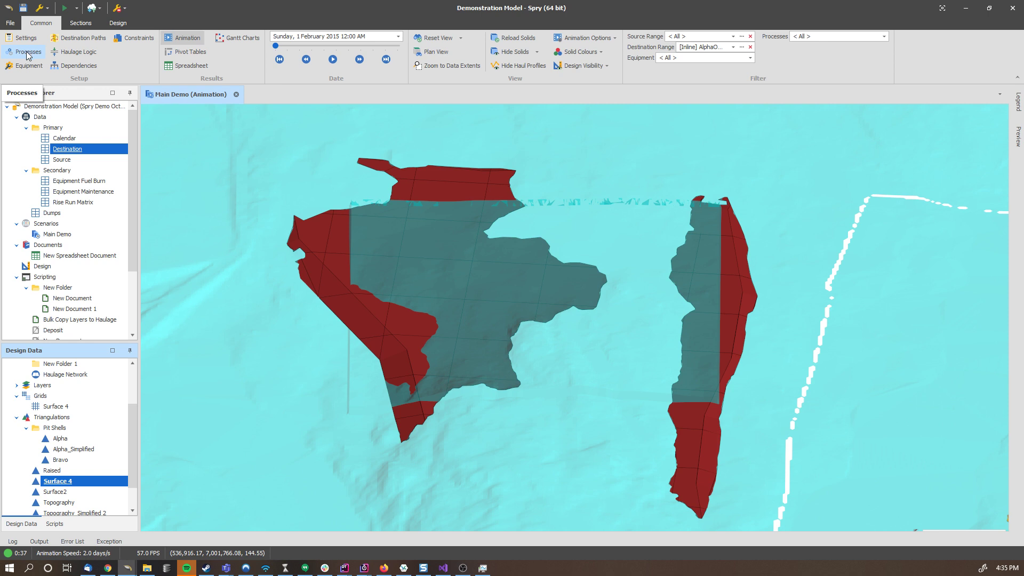
pyautogui.click(517, 41)
pyautogui.click(496, 303)
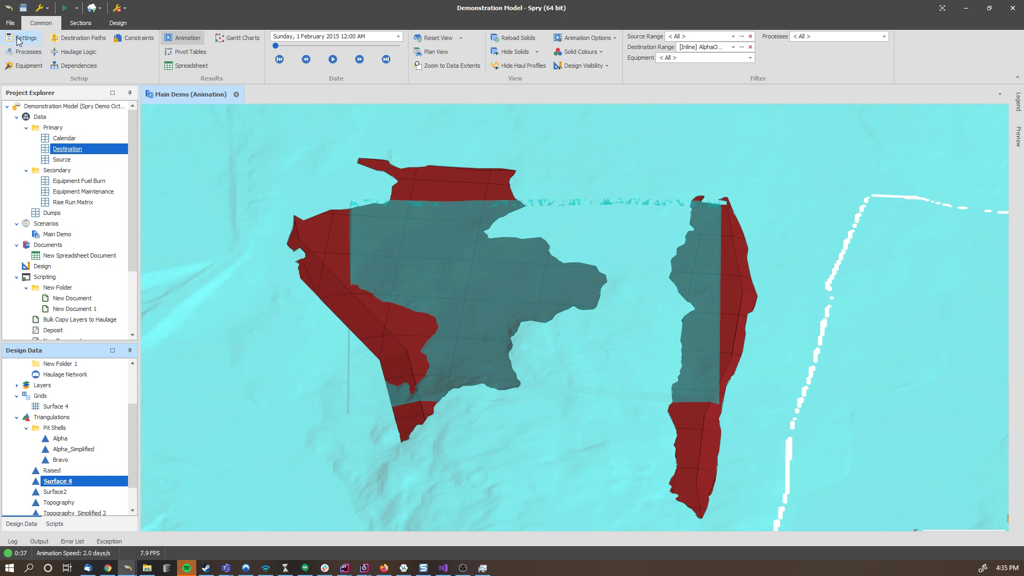
# - Save the project and set the destination solids field in the scenario's animation settings to Relimited\Solid
pyautogui.click(22, 38)
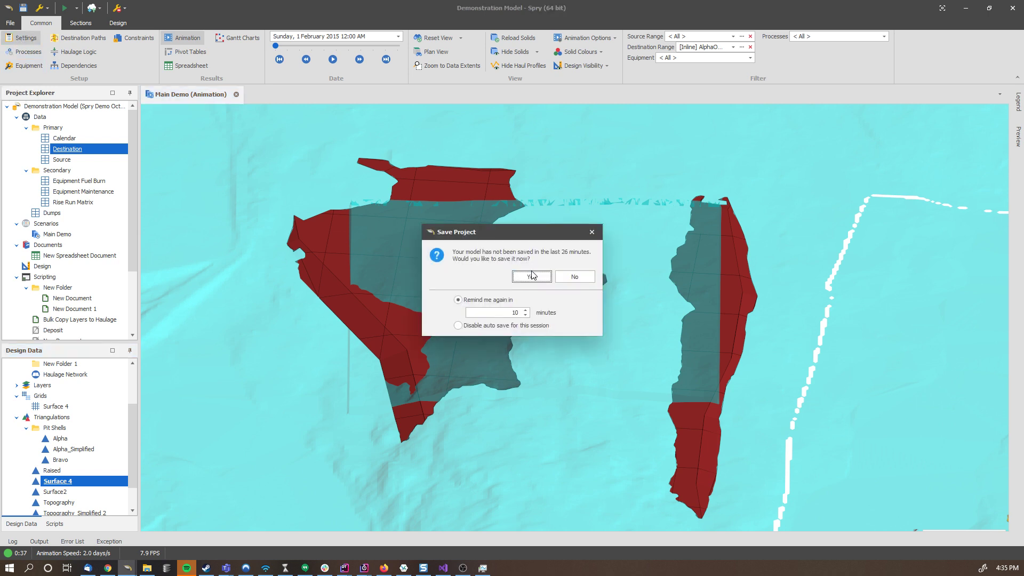
pyautogui.click(539, 279)
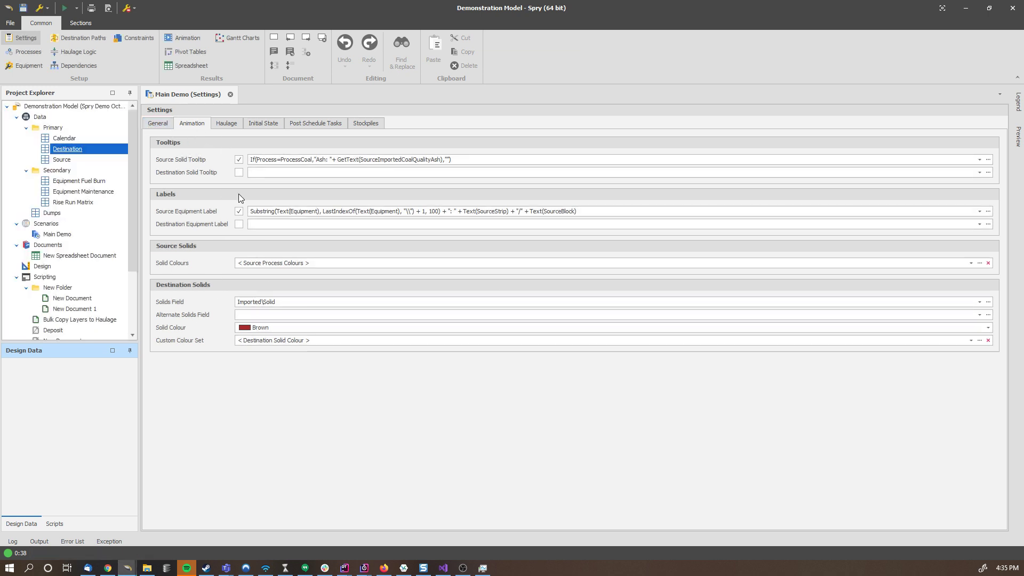
pyautogui.click(260, 302)
pyautogui.click(62, 358)
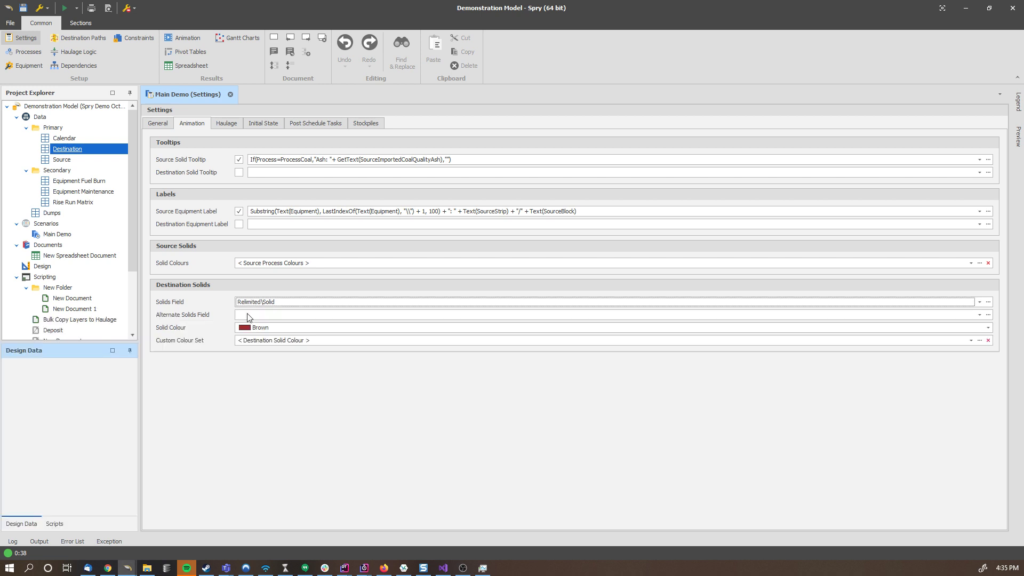
# - Set the Destination Capacity Field in the general scheduling settings to Relimited\Scheduling Volume
pyautogui.click(158, 124)
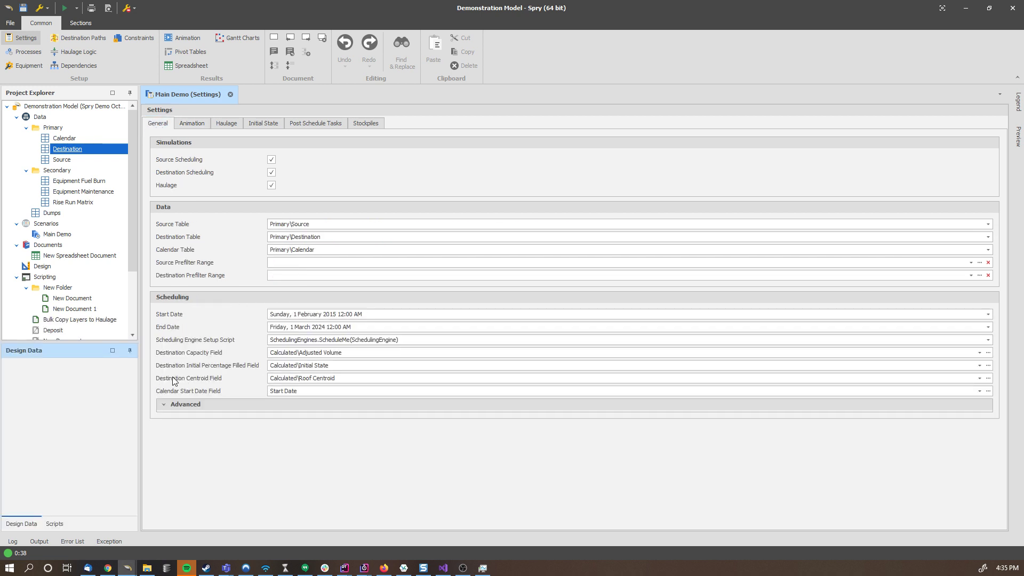
pyautogui.click(272, 354)
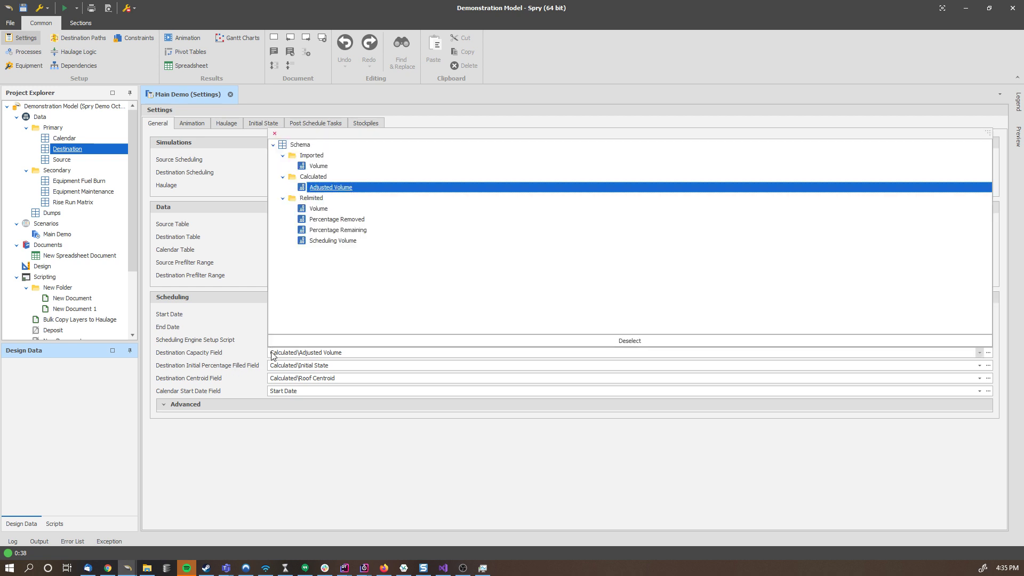
pyautogui.click(325, 241)
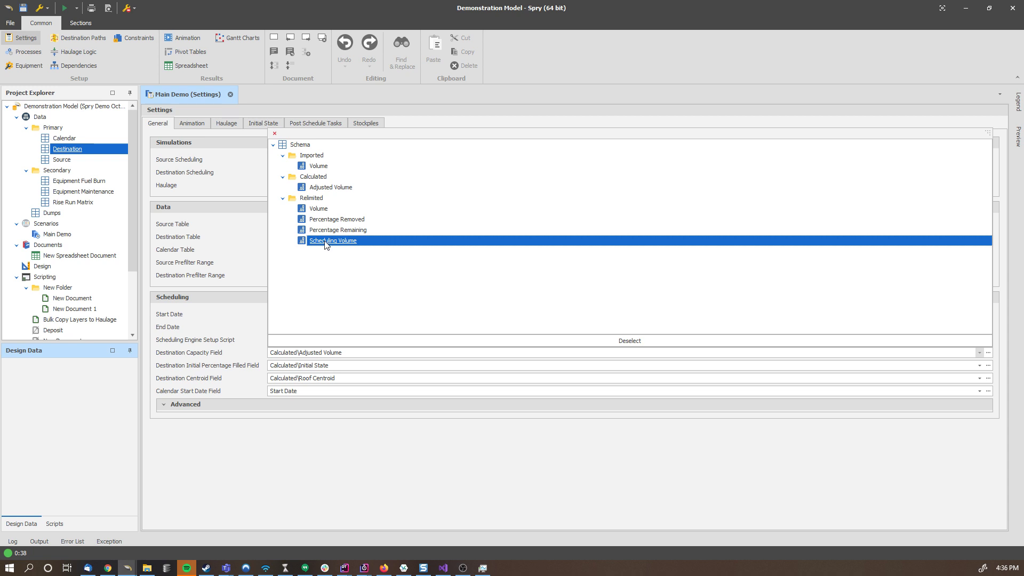
pyautogui.click(327, 242)
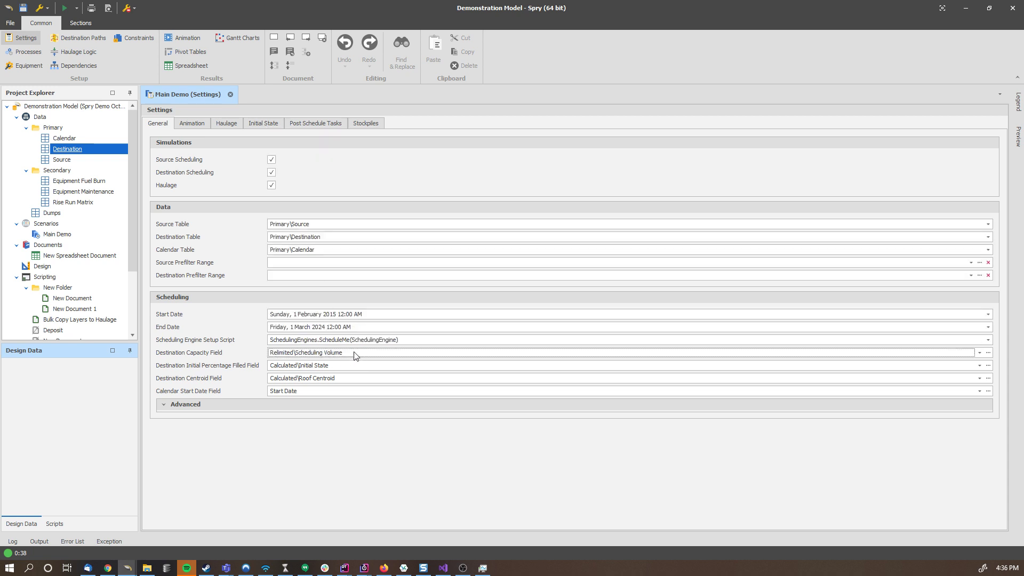
# - Examine the Destination Initial Percentage Filled Field and the destination initial state settings
pyautogui.click(282, 369)
pyautogui.click(316, 370)
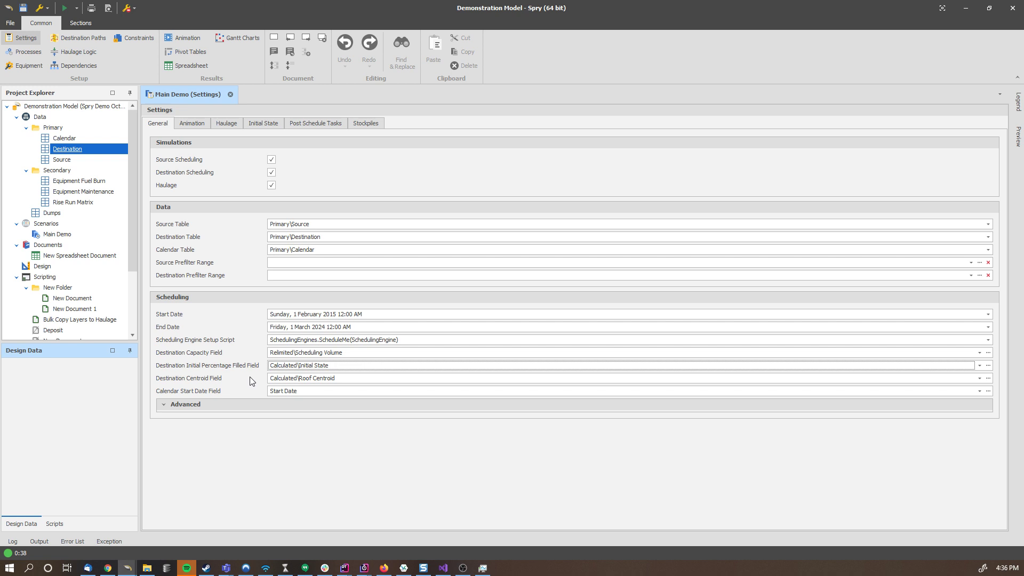
pyautogui.click(312, 367)
pyautogui.click(320, 369)
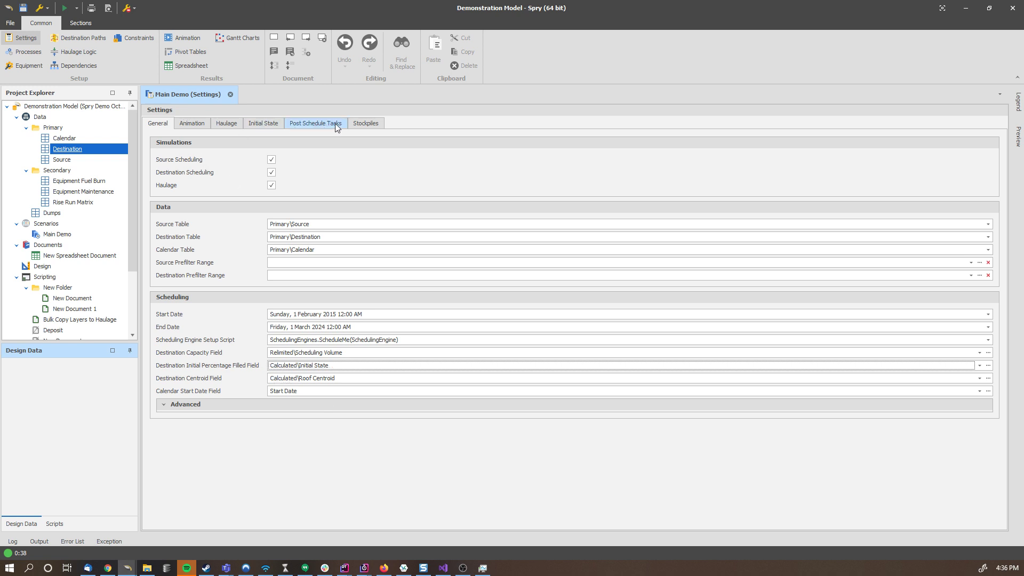
pyautogui.click(264, 125)
pyautogui.click(199, 142)
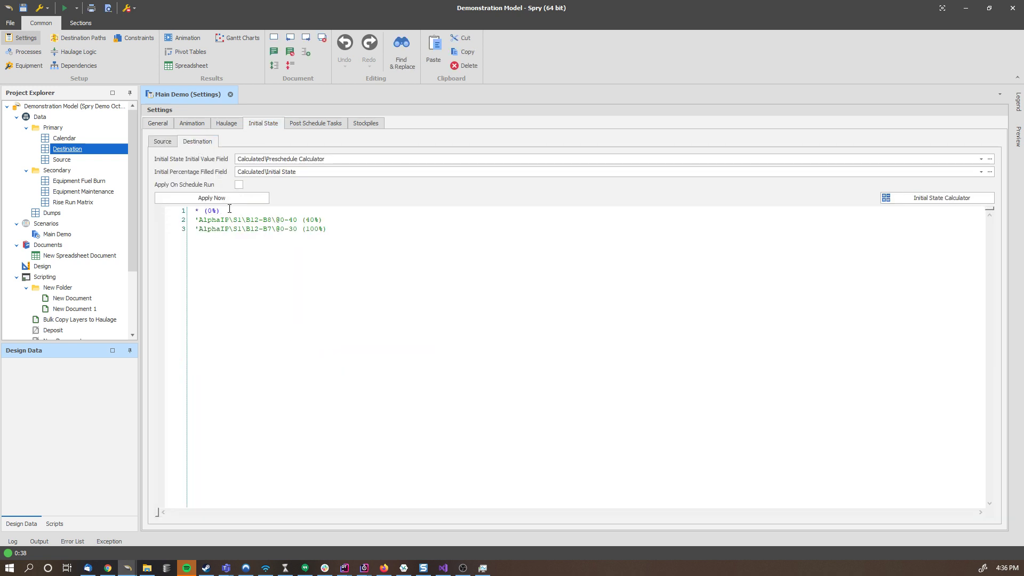
# - Reload the solids in the animation and inspect the relimited AlphaOOP dump solids against the surface
pyautogui.click(188, 38)
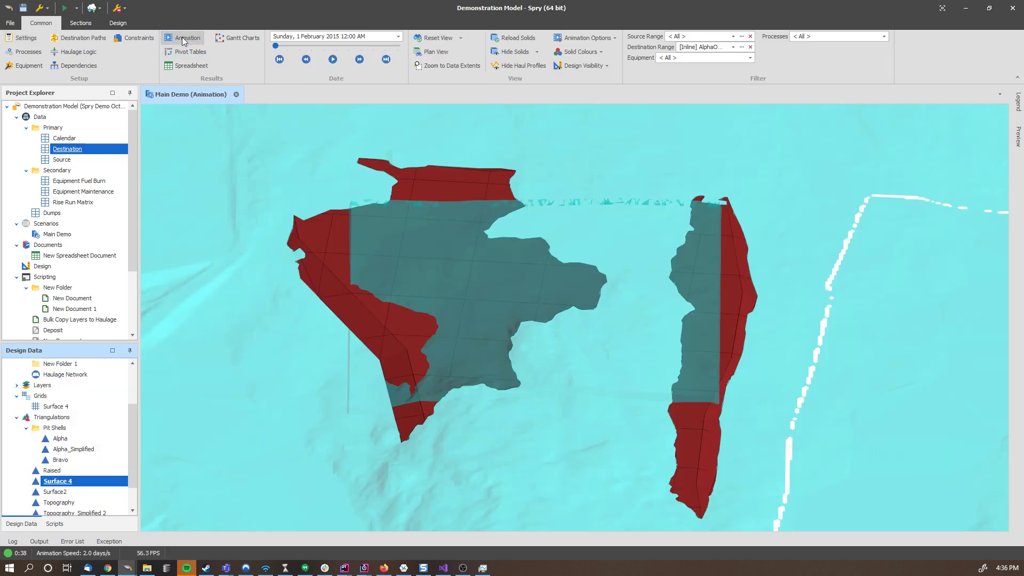
pyautogui.click(515, 39)
pyautogui.click(484, 302)
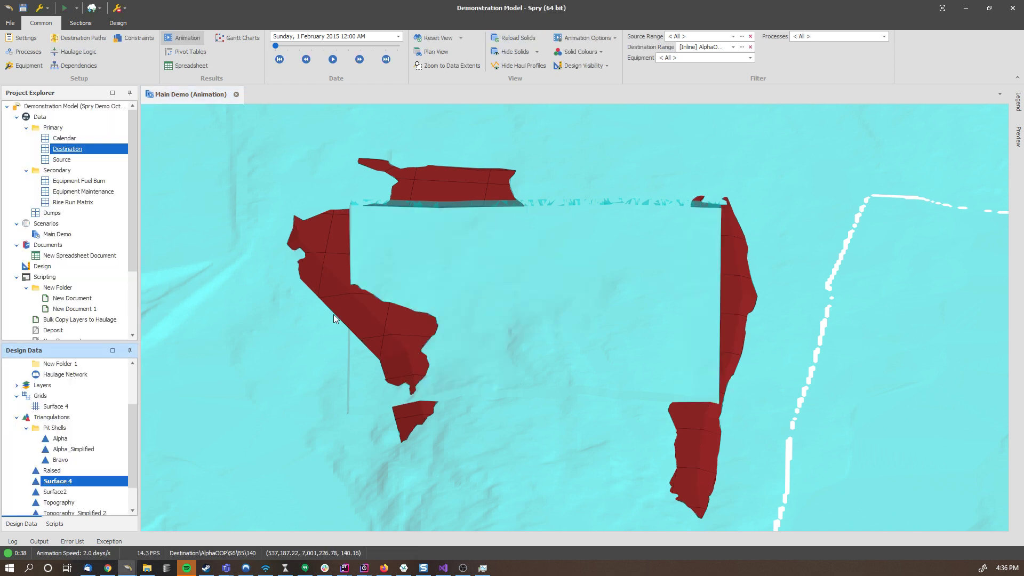
pyautogui.moveTo(418, 348); pyautogui.dragTo(382, 277)
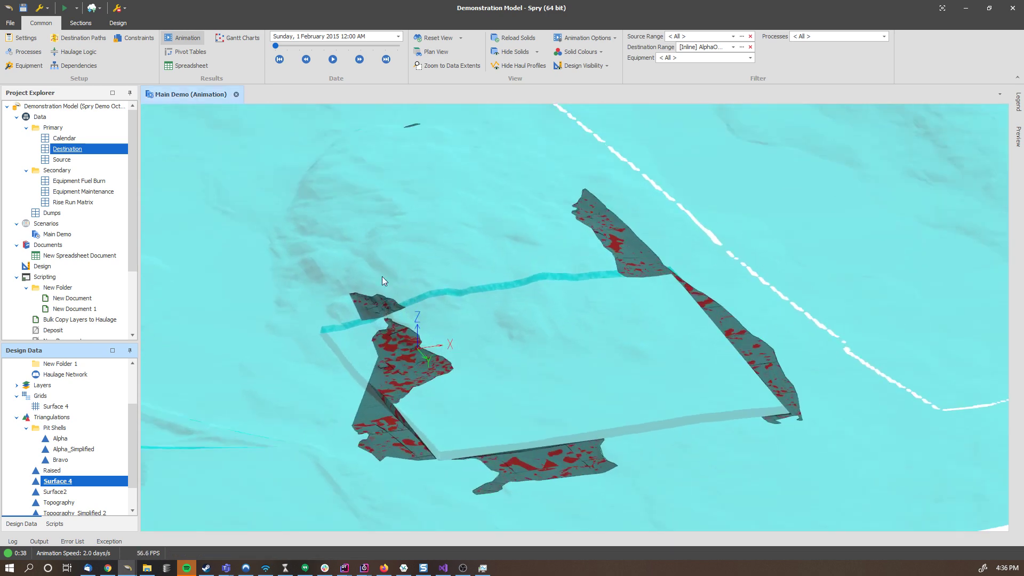
pyautogui.scroll(3, 419, 350)
pyautogui.scroll(3, 512, 352)
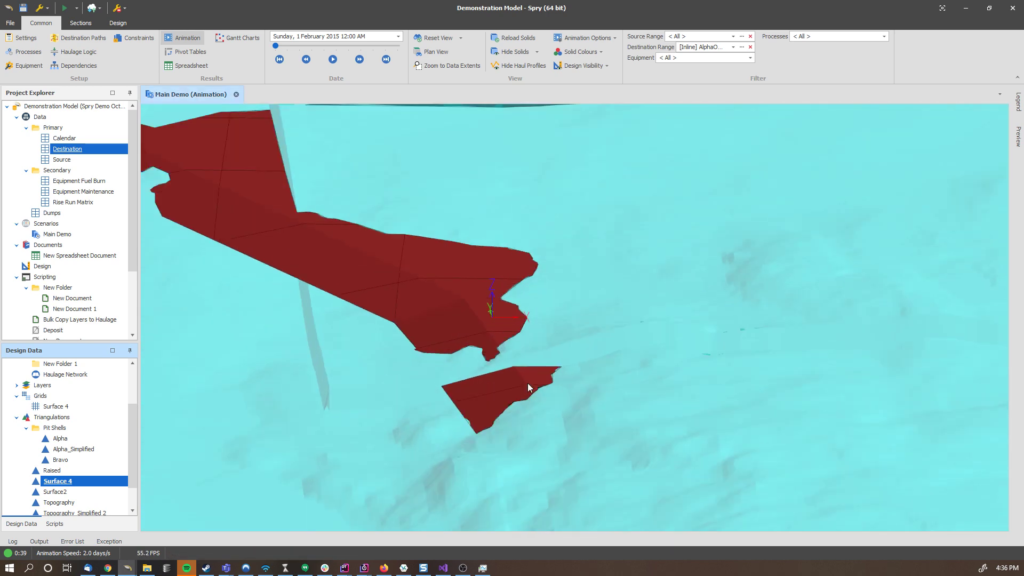
pyautogui.scroll(-5, 506, 344)
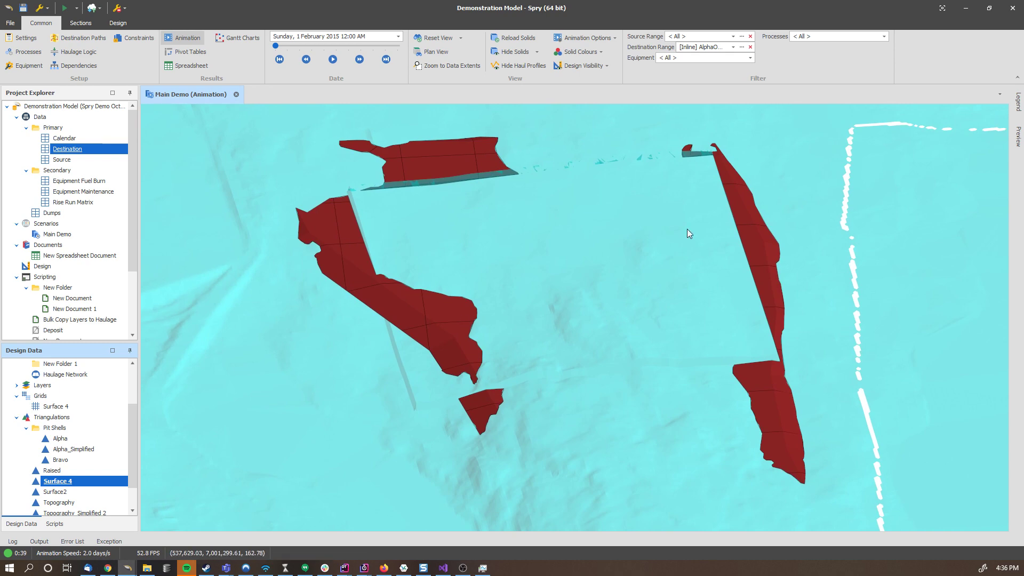
pyautogui.moveTo(643, 323); pyautogui.dragTo(586, 331, button='middle')
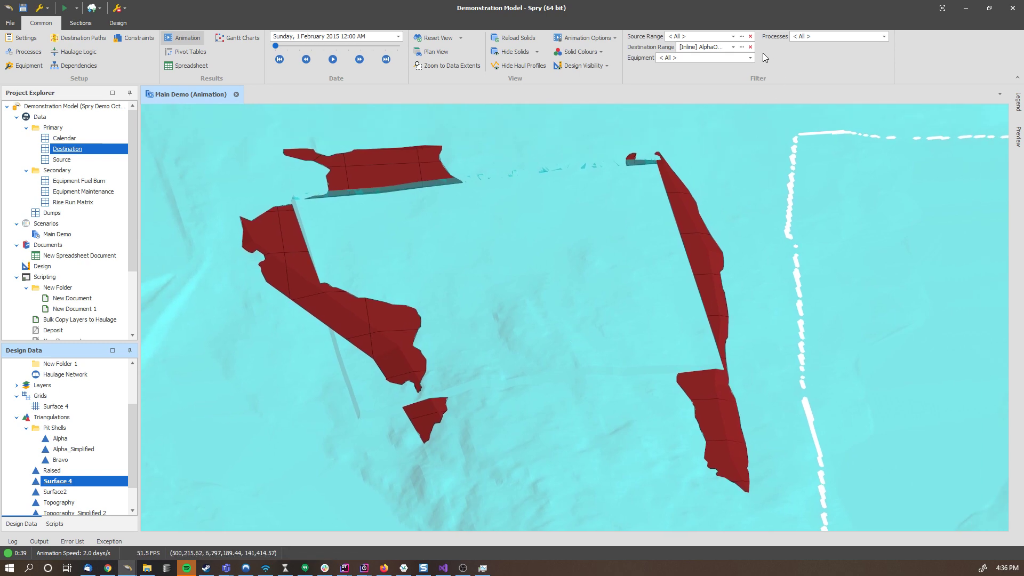
# - Clear the destination range filter in the animation and inspect the dump solids across all destinations
pyautogui.click(751, 47)
pyautogui.moveTo(507, 311); pyautogui.dragTo(578, 307)
pyautogui.scroll(5, 478, 246)
pyautogui.scroll(5, 610, 342)
pyautogui.moveTo(610, 343); pyautogui.dragTo(633, 257, button='right')
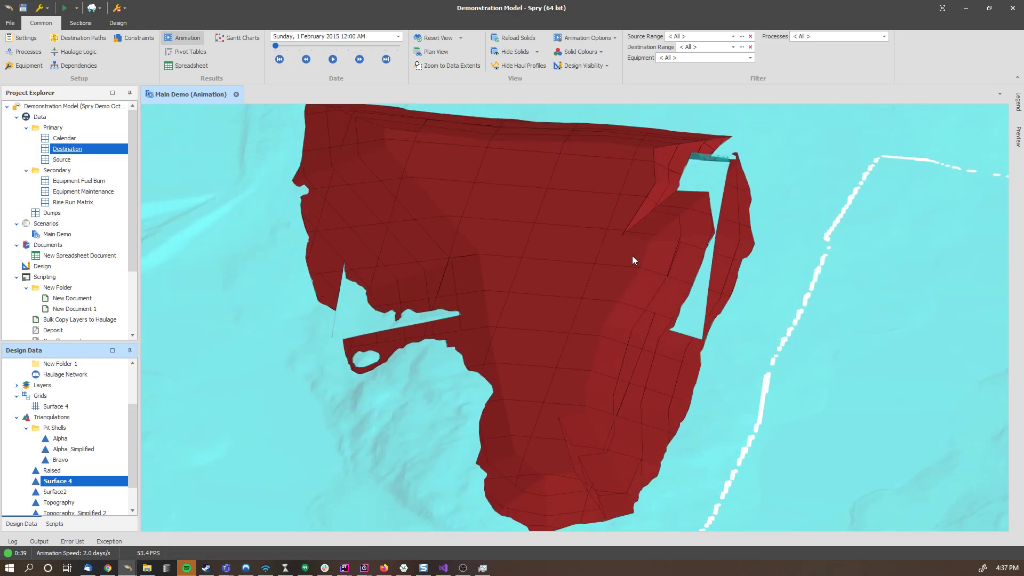
pyautogui.moveTo(632, 257); pyautogui.dragTo(592, 308)
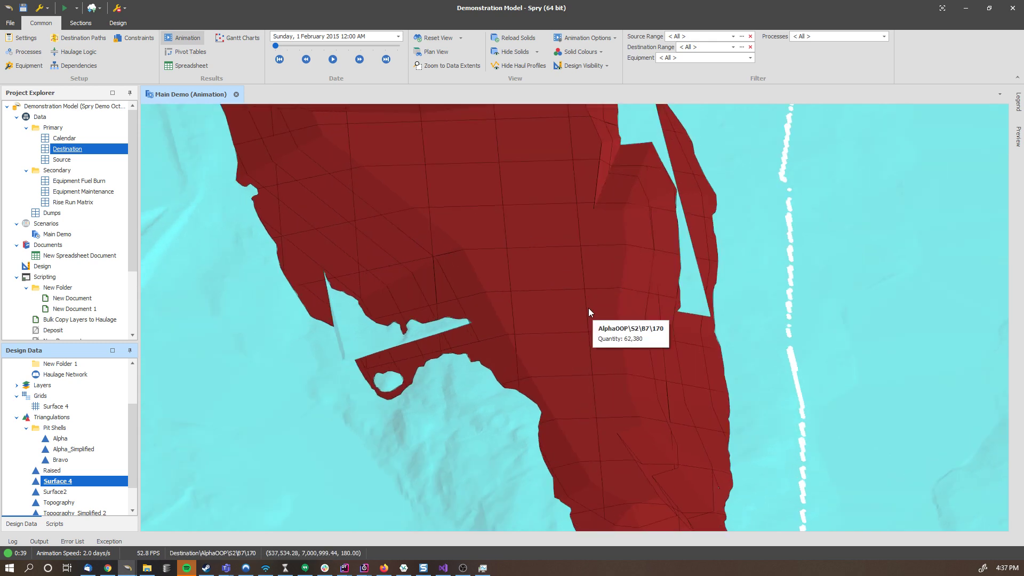
# - Open the field setup of the Destination table
pyautogui.click(62, 159)
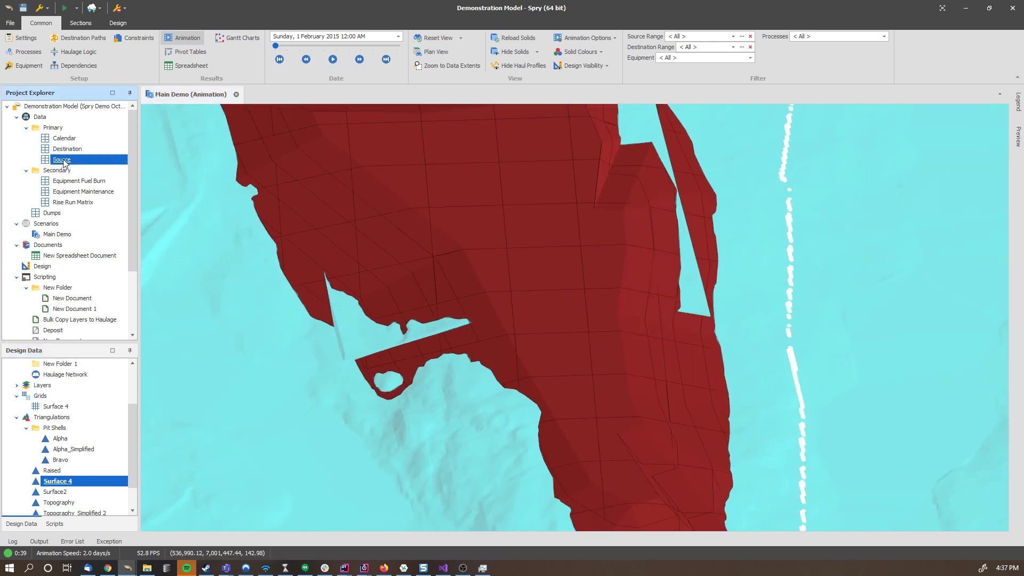
pyautogui.rightClick(63, 159)
pyautogui.click(67, 149)
pyautogui.rightClick(87, 149)
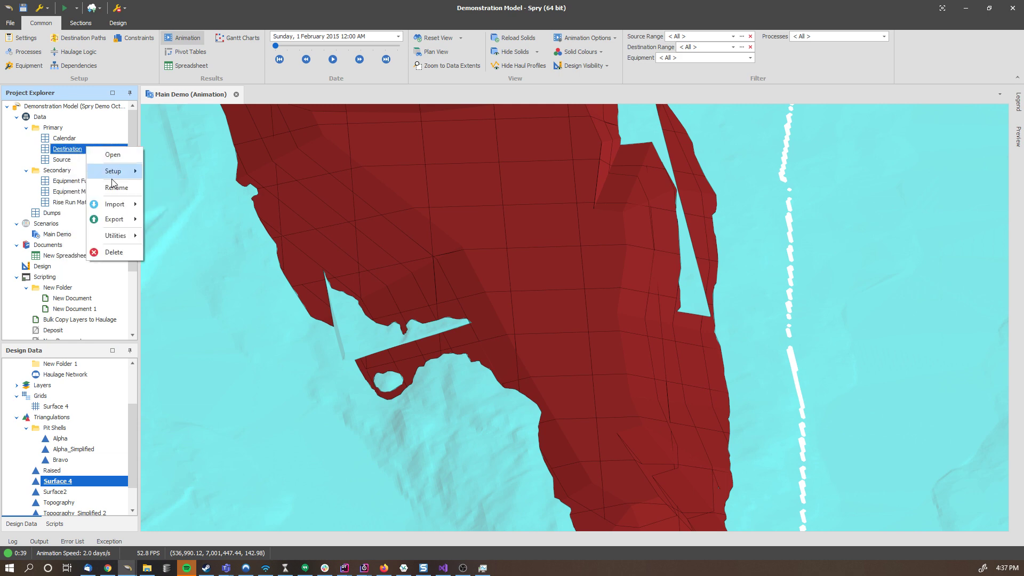
pyautogui.moveTo(115, 171)
pyautogui.click(171, 201)
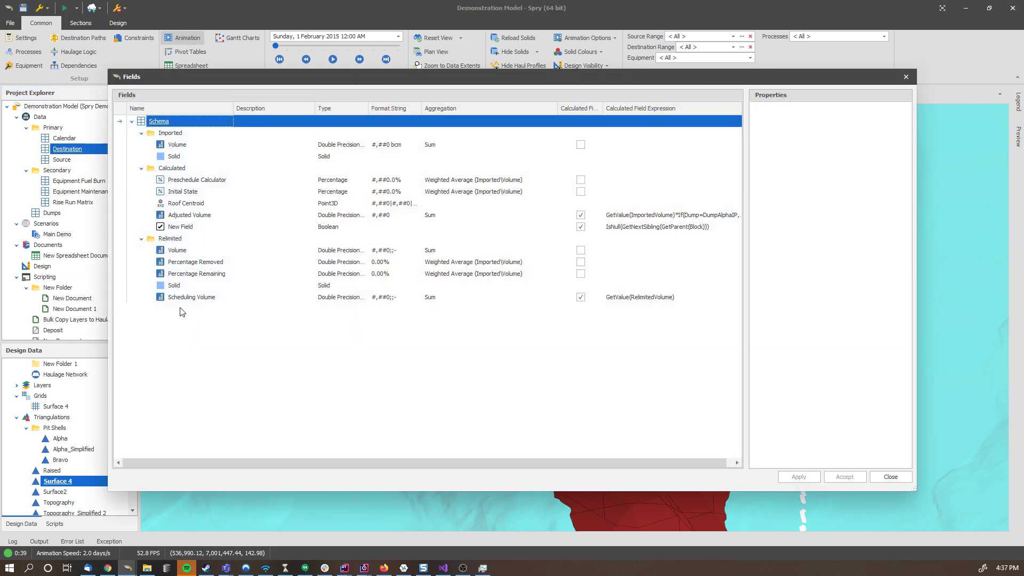
# - Replace the Scheduling Volume field's calculated expression with GetValue(ImportedVolume)
pyautogui.click(319, 299)
pyautogui.click(680, 298)
pyautogui.click(729, 297)
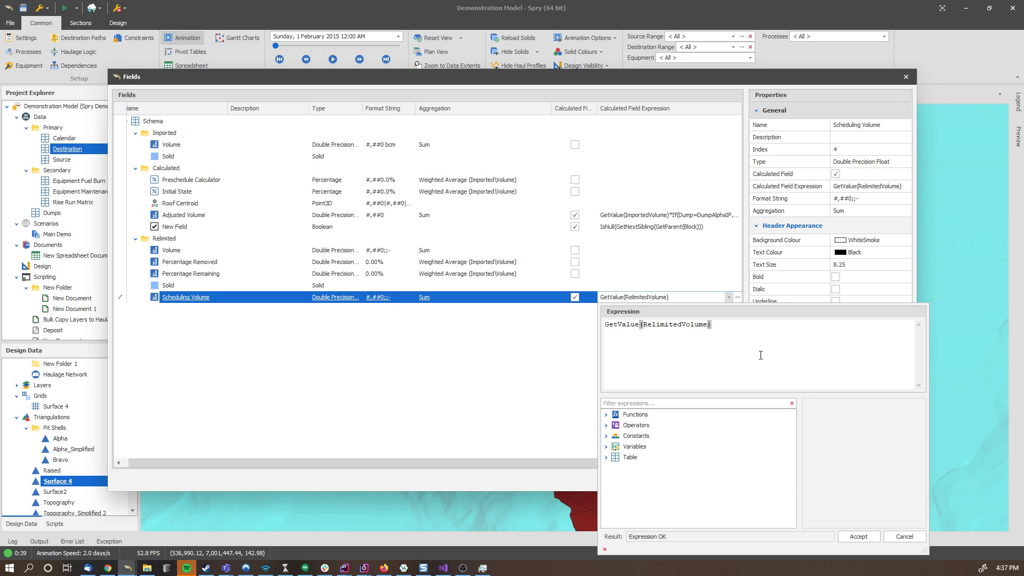
pyautogui.hotkey('ctrl', 'a')
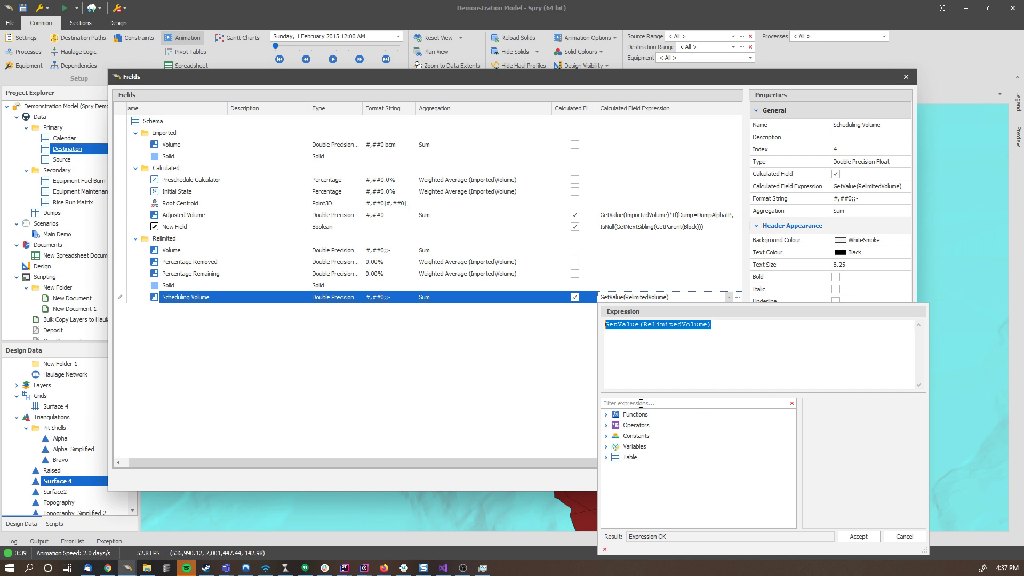
pyautogui.click(647, 403)
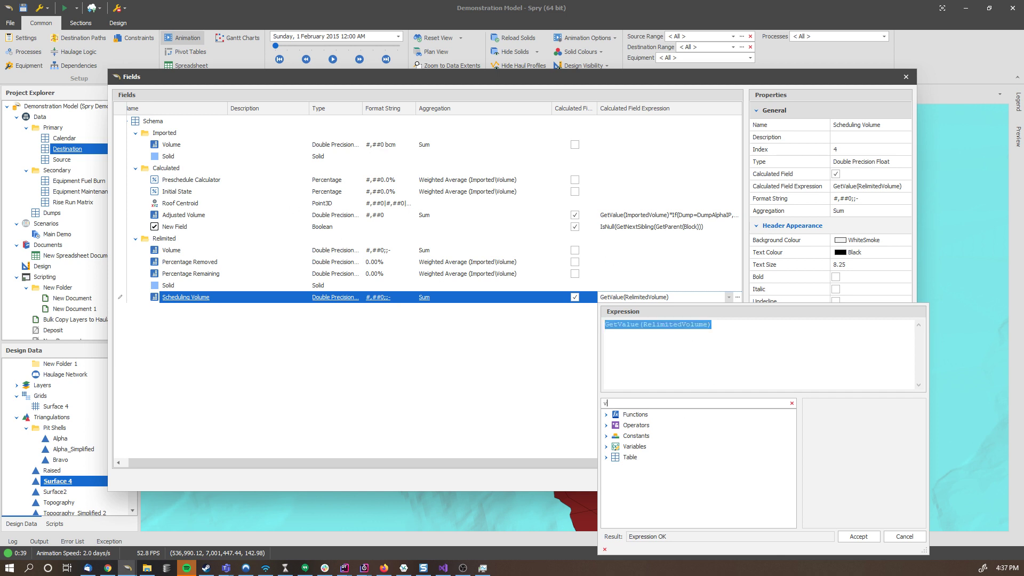
pyautogui.doubleClick(661, 446)
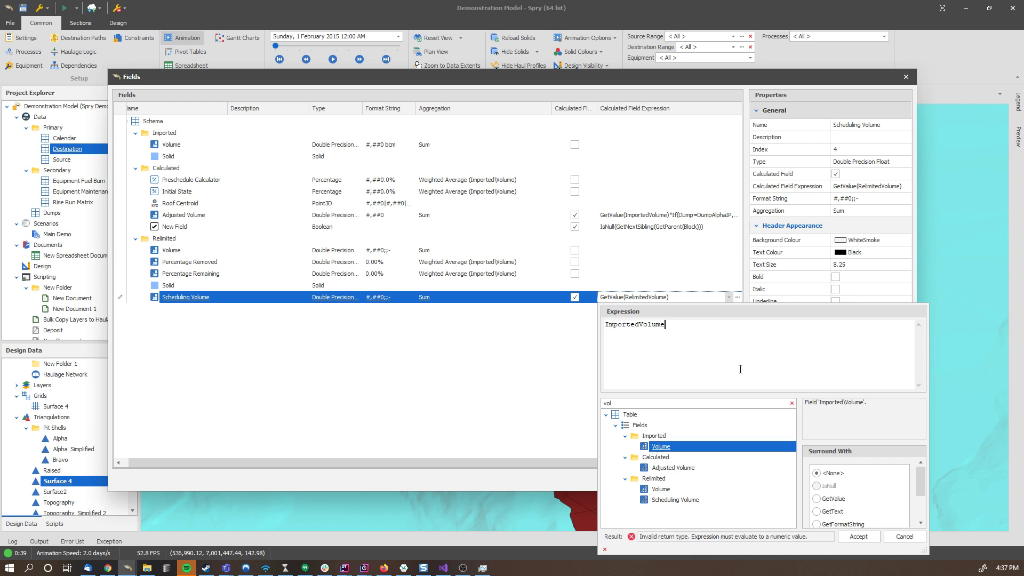
pyautogui.hotkey('ctrl', 'a')
pyautogui.press('Delete')
pyautogui.click(834, 499)
pyautogui.doubleClick(662, 449)
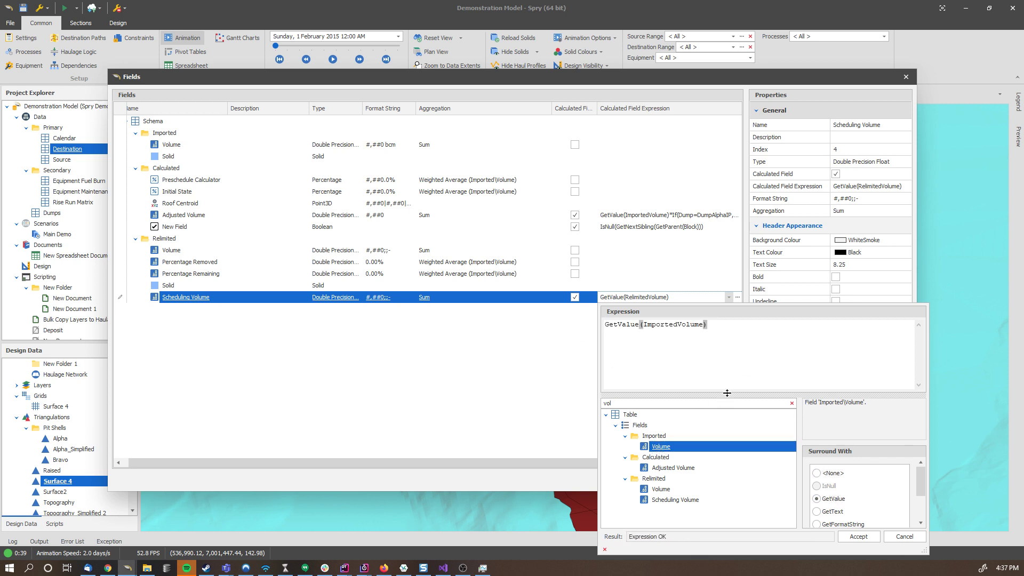
# - Multiply the Scheduling Volume expression by GetValue(RelimitedPercentageRemaining) and apply the field changes
pyautogui.write('*')
pyautogui.moveTo(665, 403); pyautogui.dragTo(520, 404)
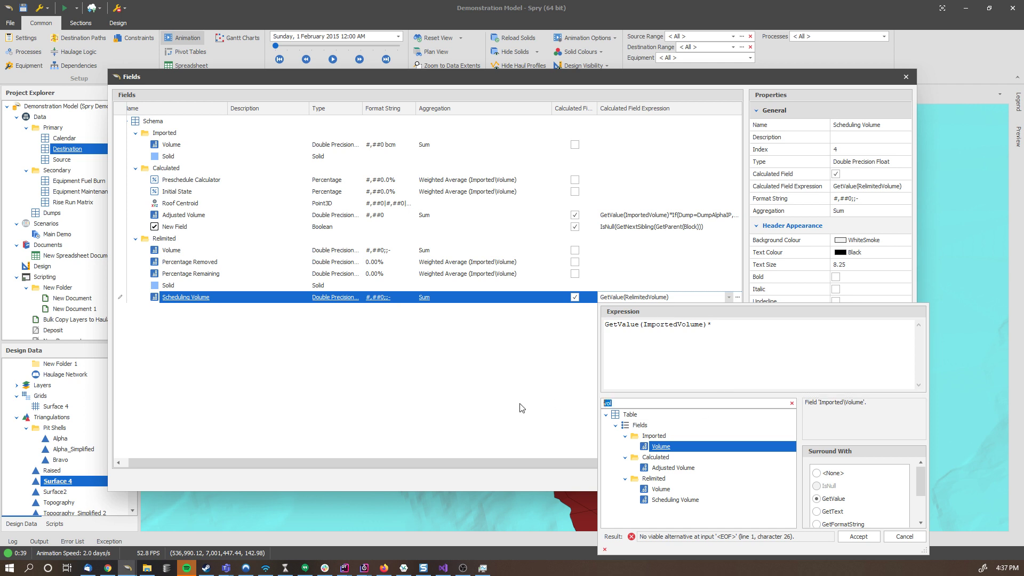
pyautogui.write('percent')
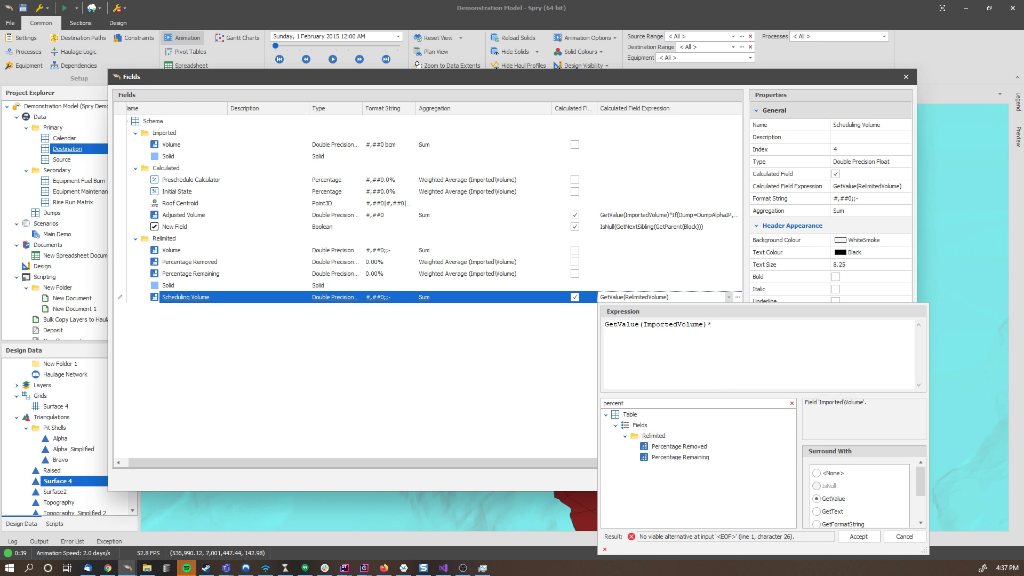
pyautogui.click(705, 462)
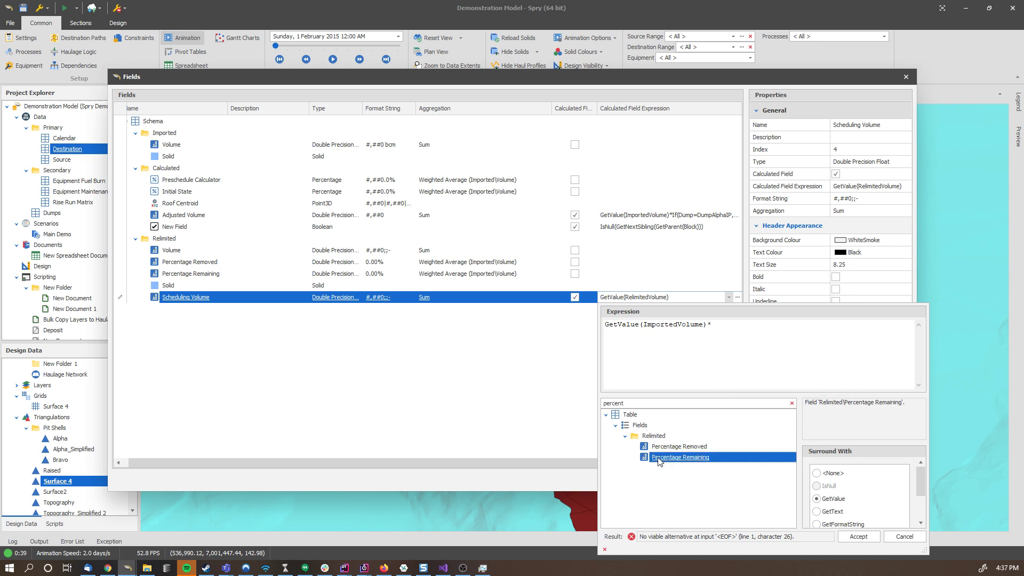
pyautogui.doubleClick(711, 460)
pyautogui.moveTo(714, 327); pyautogui.dragTo(897, 321)
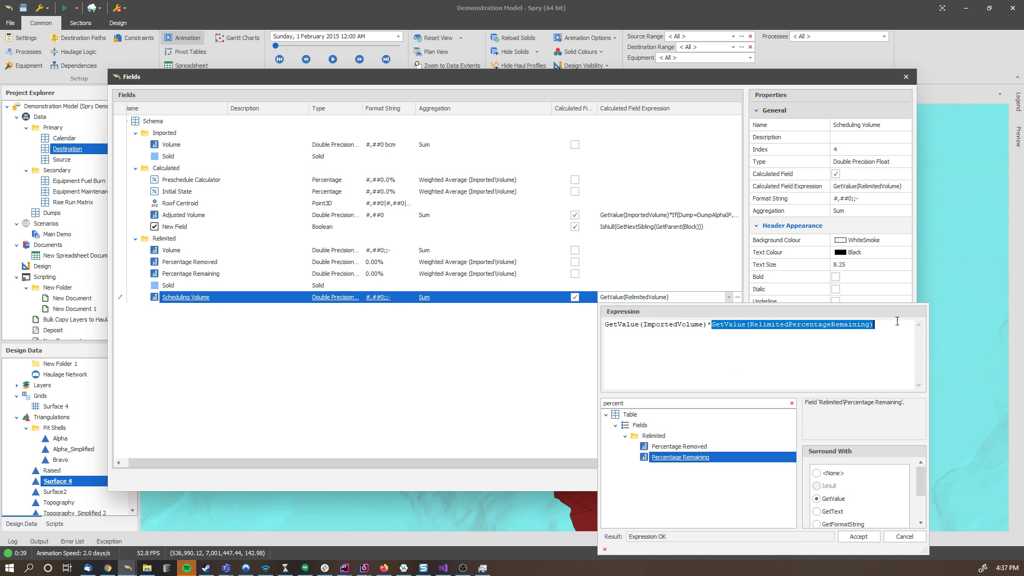
pyautogui.moveTo(897, 322); pyautogui.dragTo(710, 324)
pyautogui.click(781, 326)
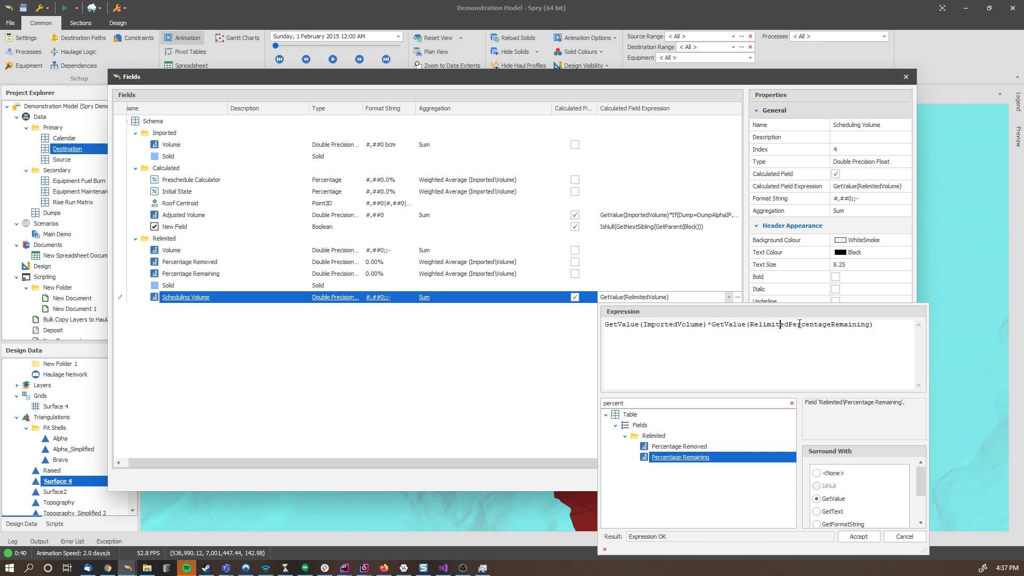
pyautogui.click(581, 336)
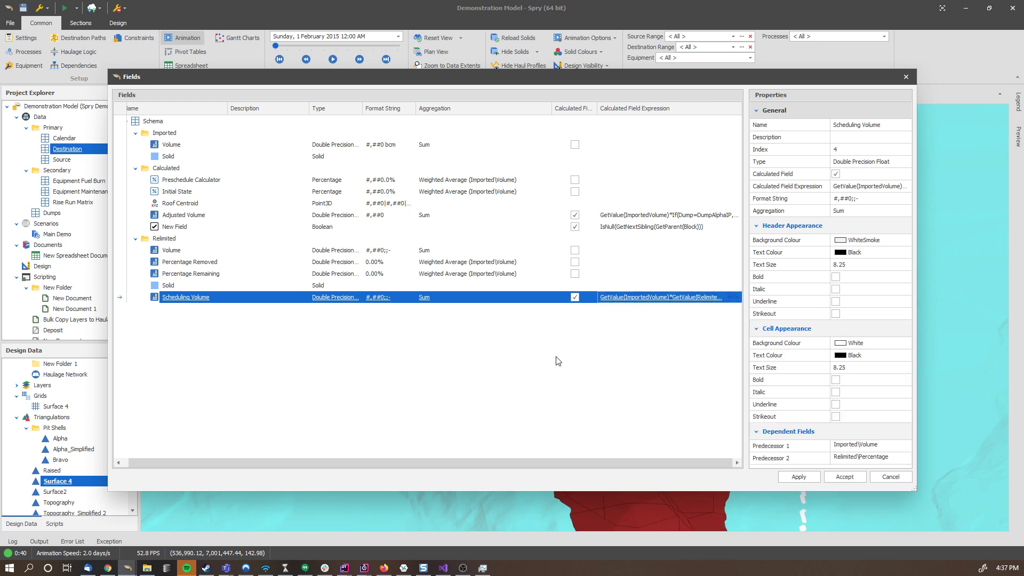
pyautogui.click(801, 476)
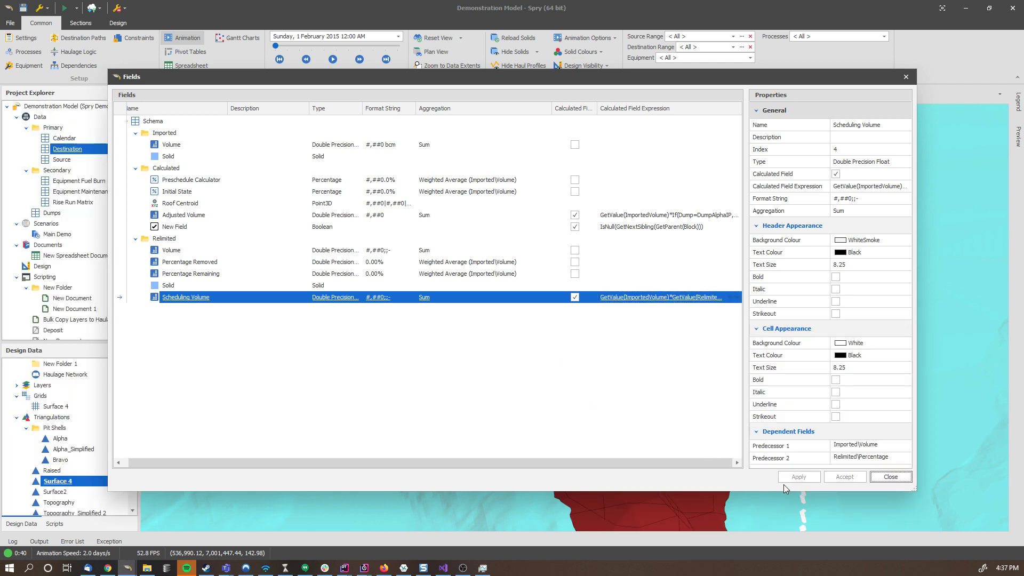
# - Review the Scheduling Volume expression and the relimited Volume field, and close the field setup to return to the dump solids in the animation
pyautogui.click(667, 299)
pyautogui.click(668, 299)
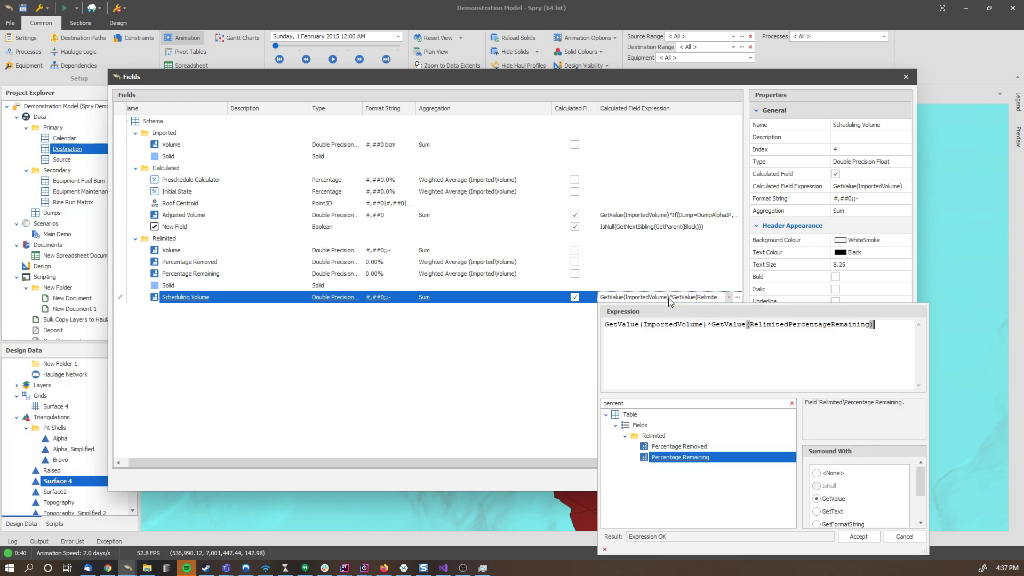
pyautogui.click(322, 344)
pyautogui.click(176, 250)
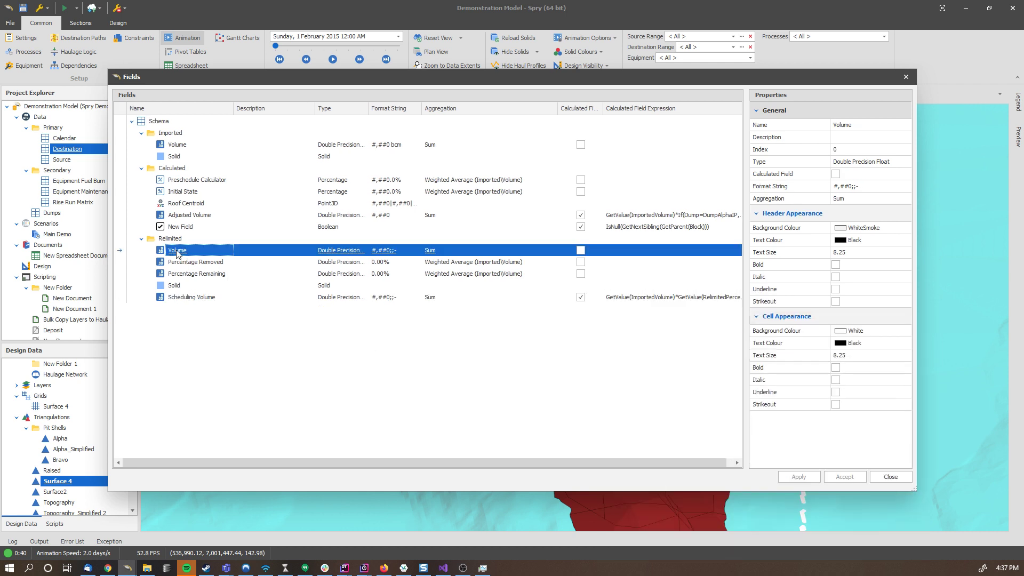
pyautogui.click(179, 298)
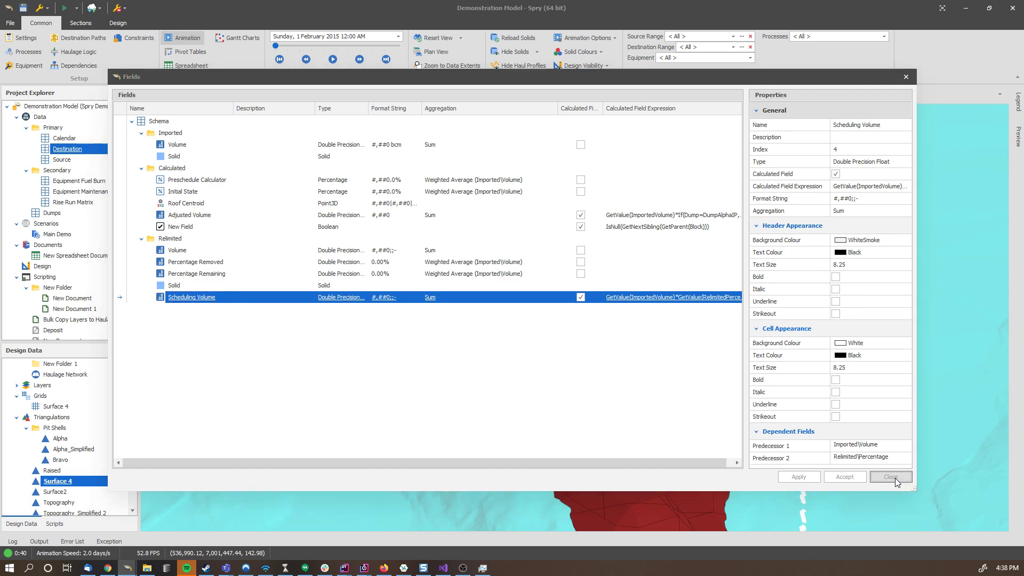
pyautogui.click(890, 477)
pyautogui.scroll(-3, 679, 417)
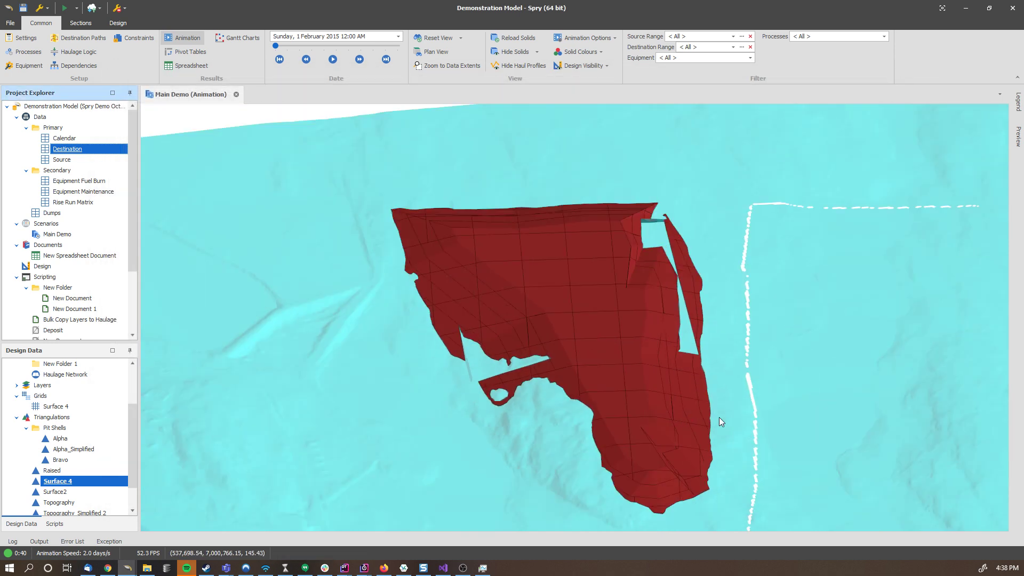
pyautogui.moveTo(791, 408); pyautogui.dragTo(690, 328)
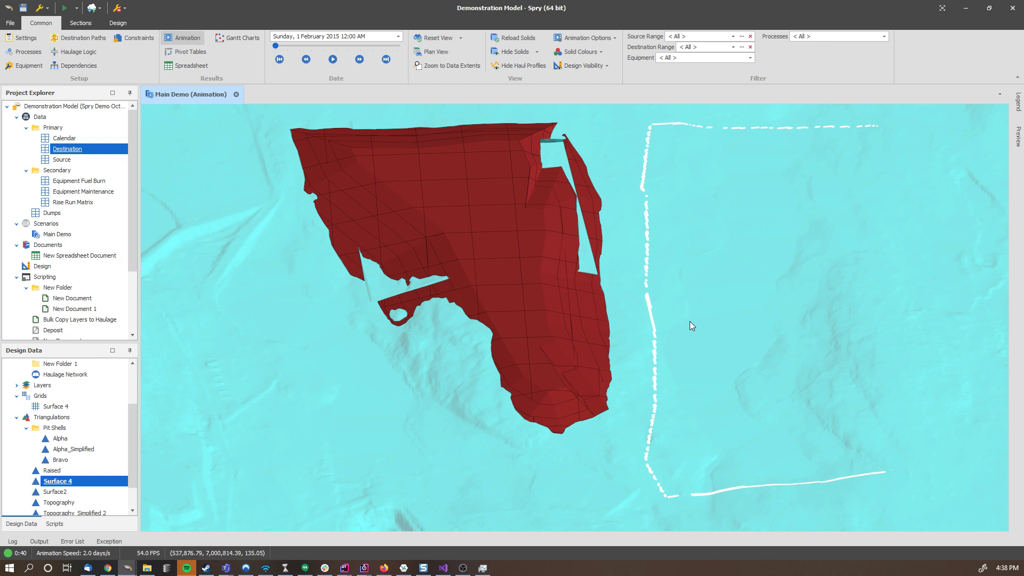